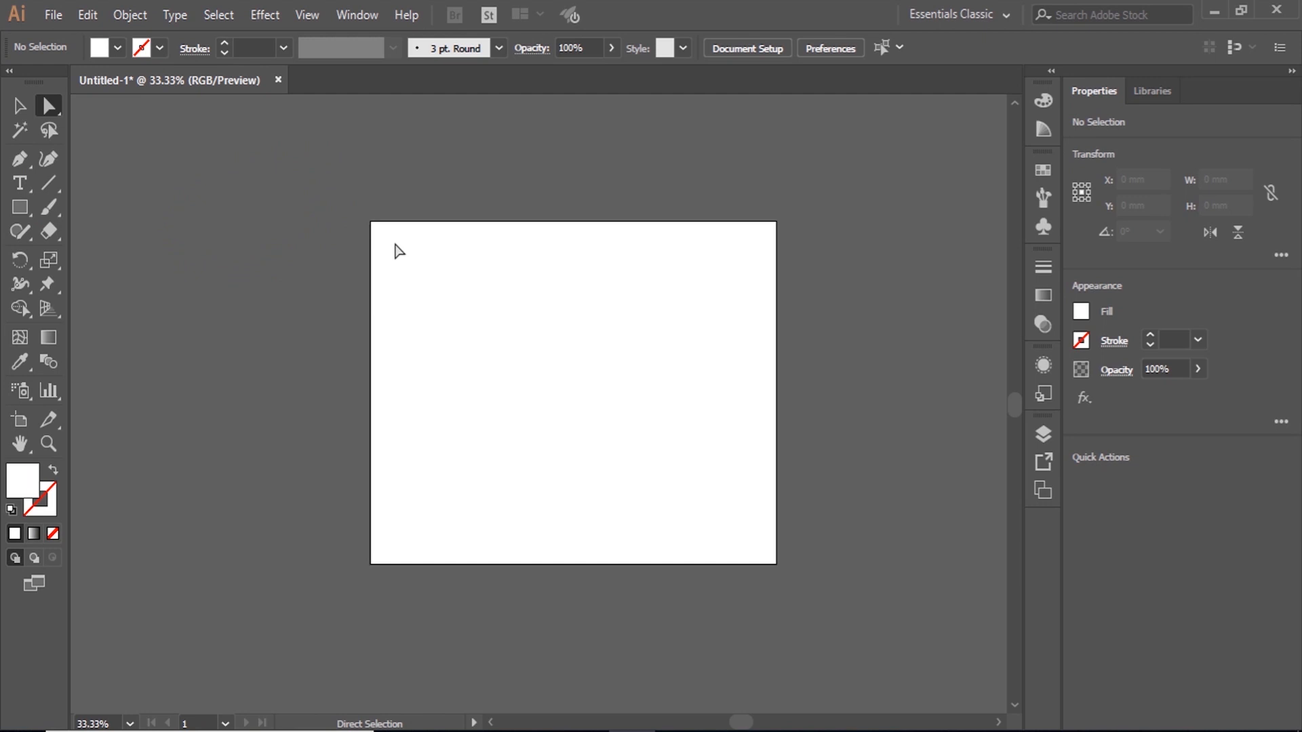
- Draw a straight horizontal line about 375 mm long near the artboard's upper edge with the Pen tool
key(p)
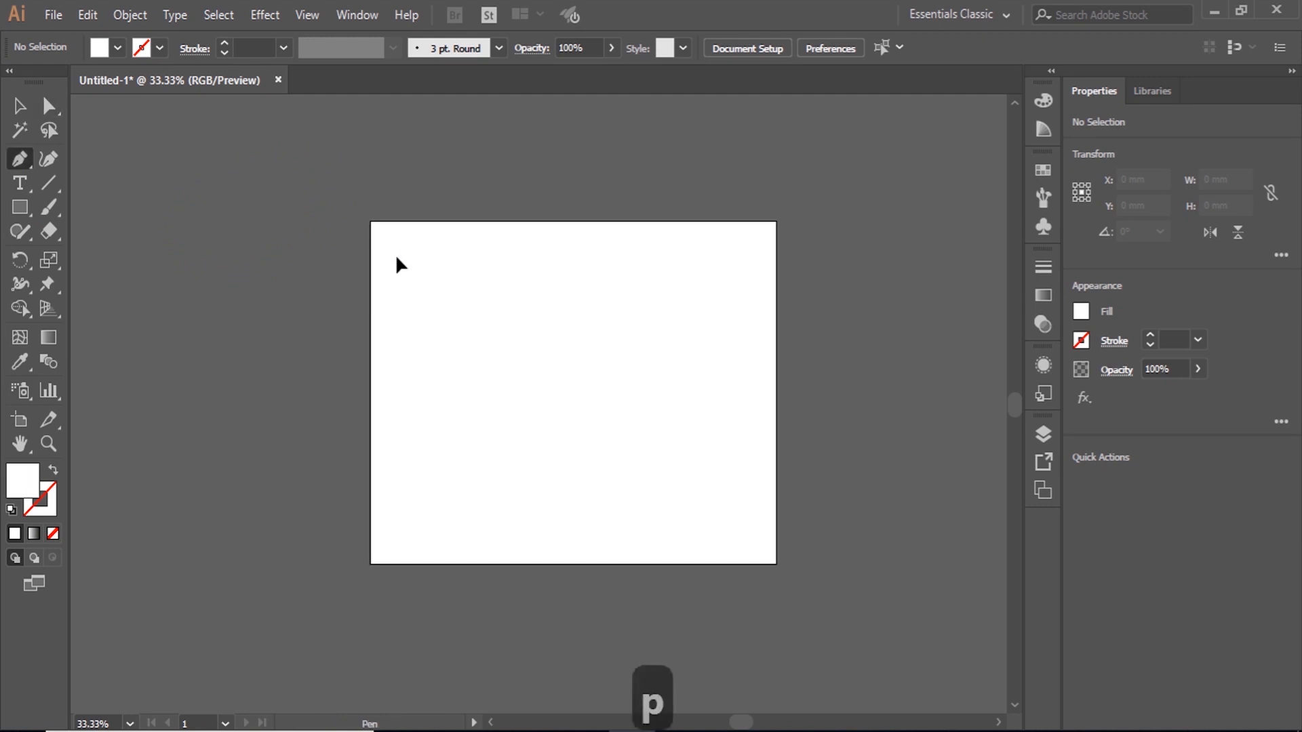
click(396, 256)
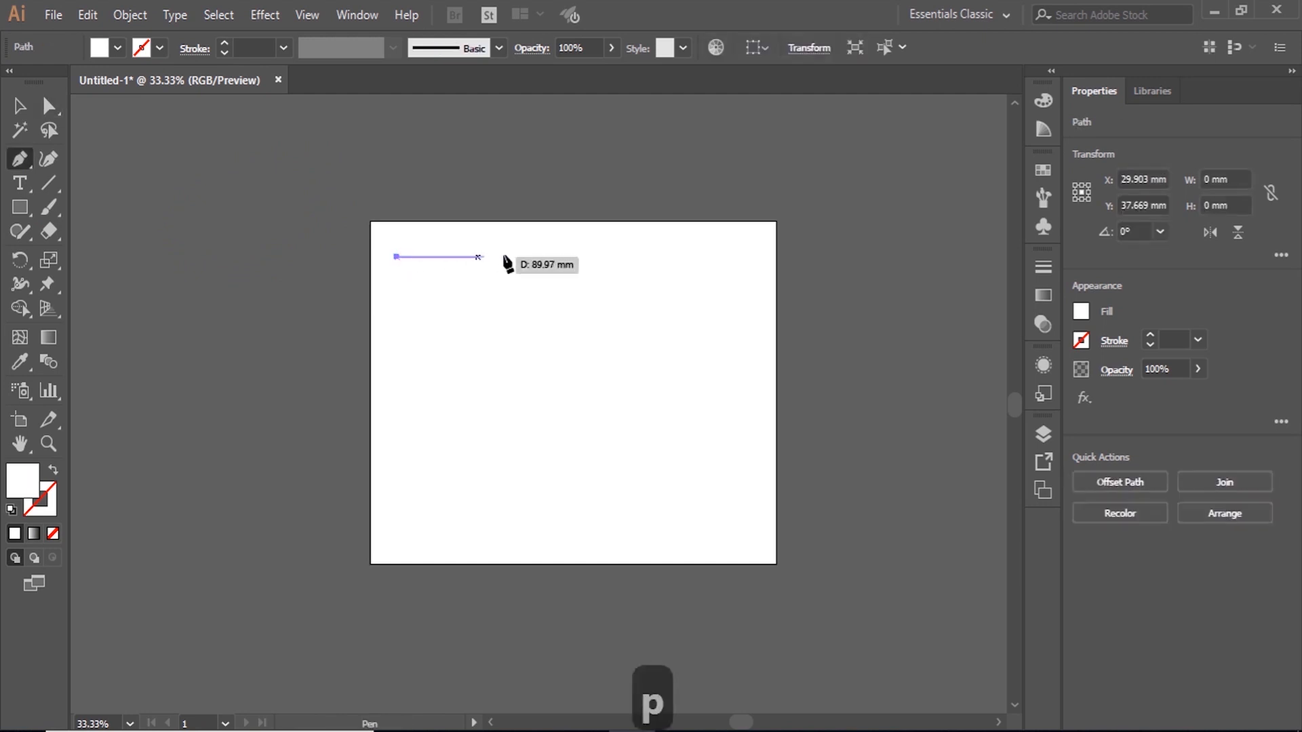
click(733, 256)
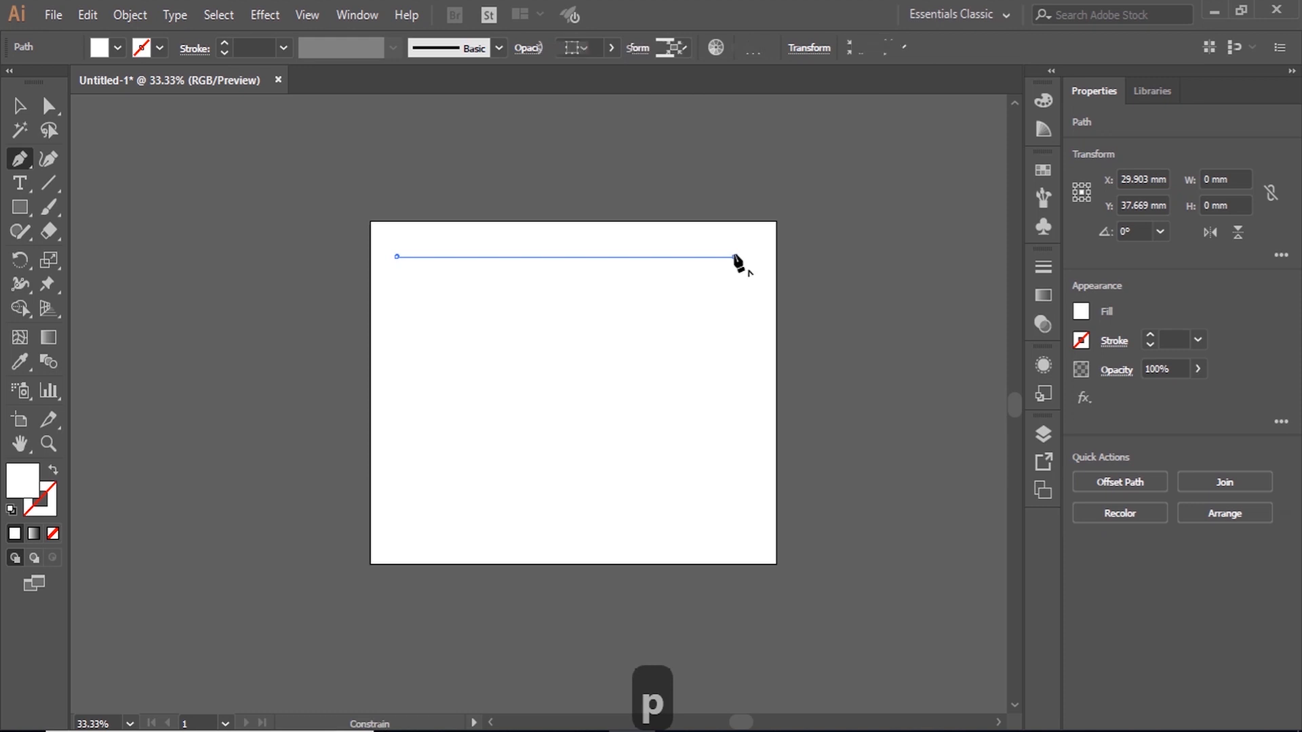
click(14, 112)
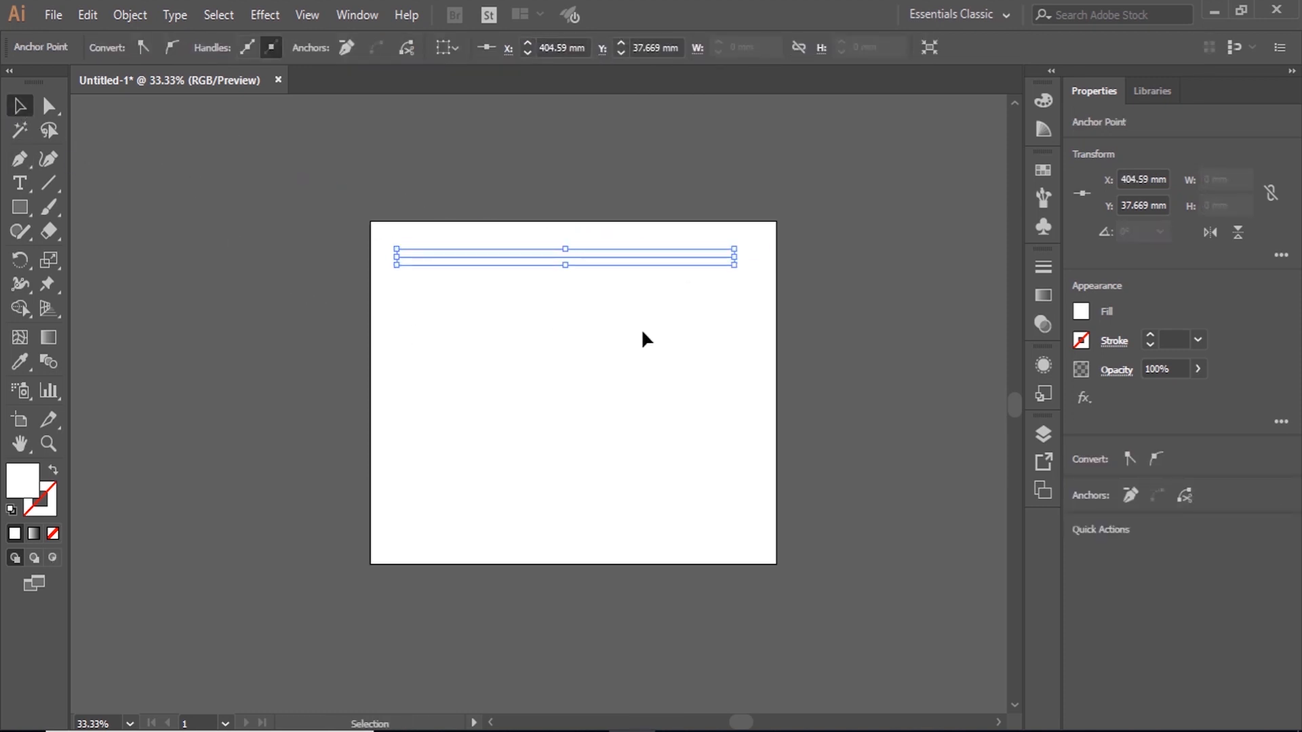
- Give the horizontal line a black stroke with a weight of 20 pt
drag(767, 221, 639, 325)
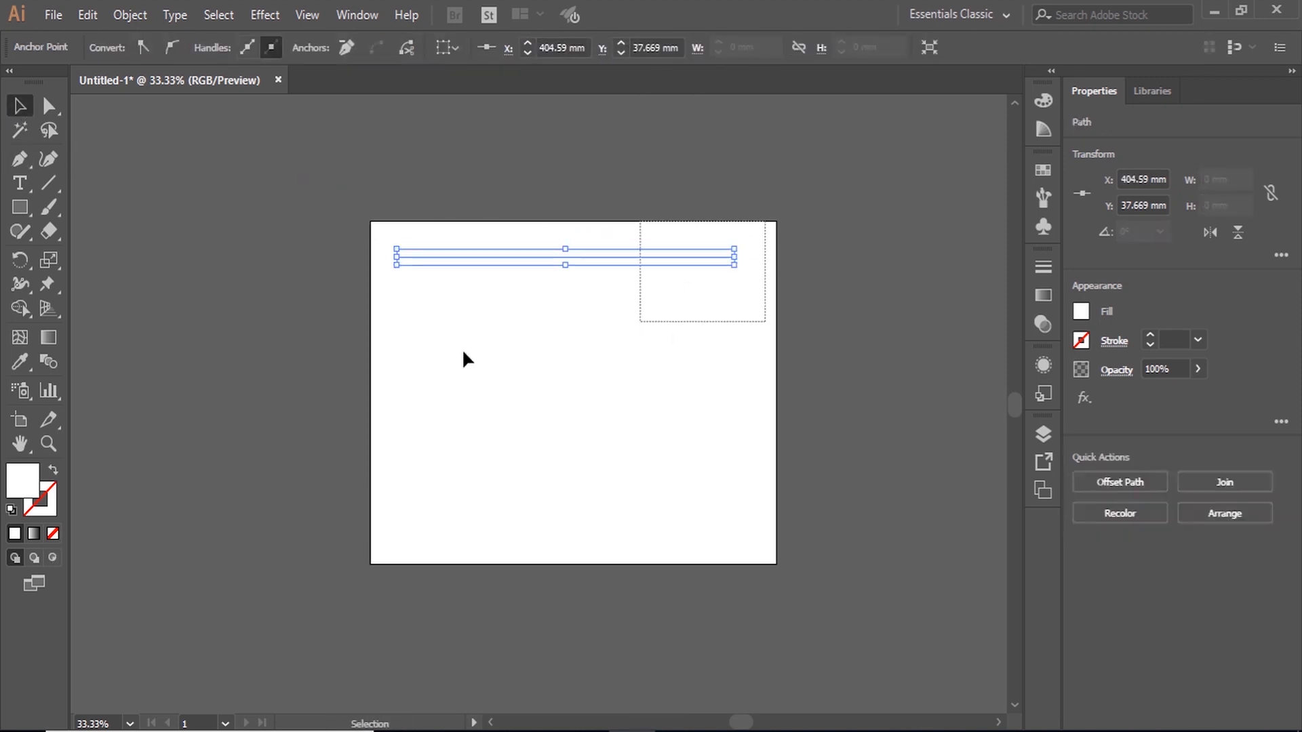
click(46, 511)
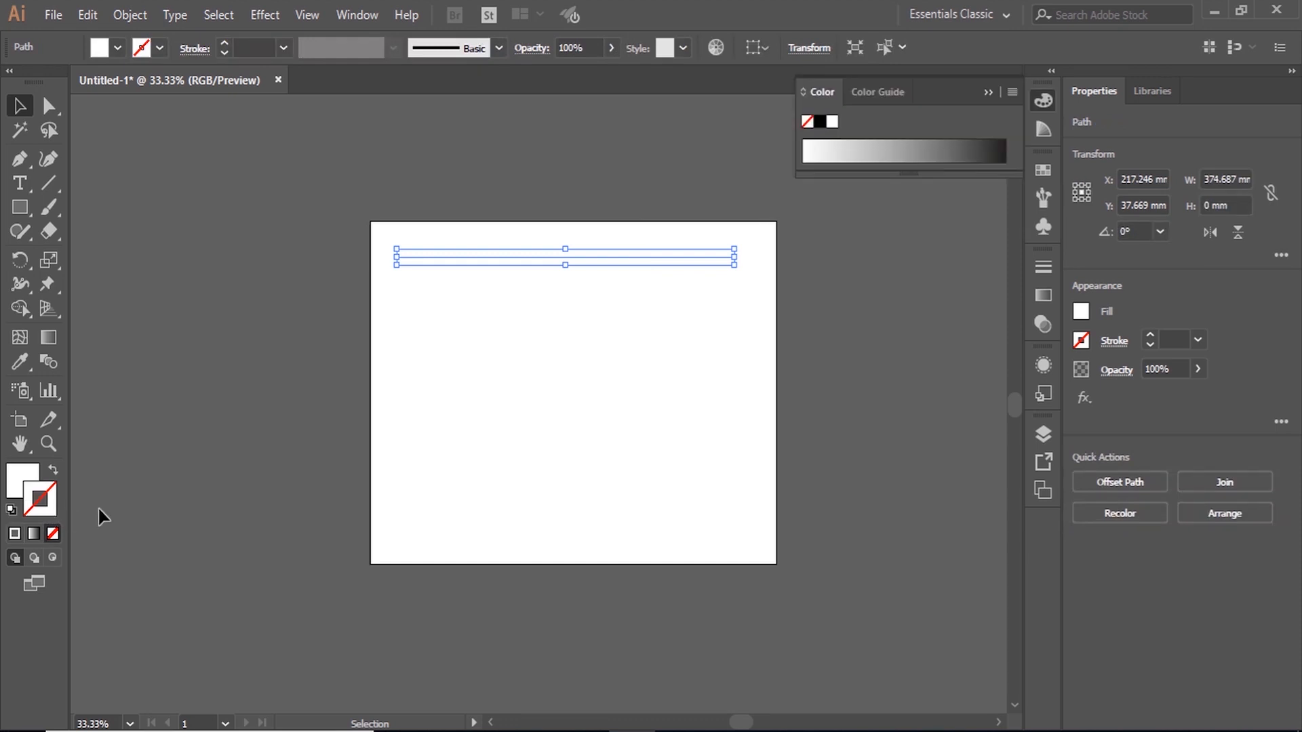
click(819, 122)
click(775, 222)
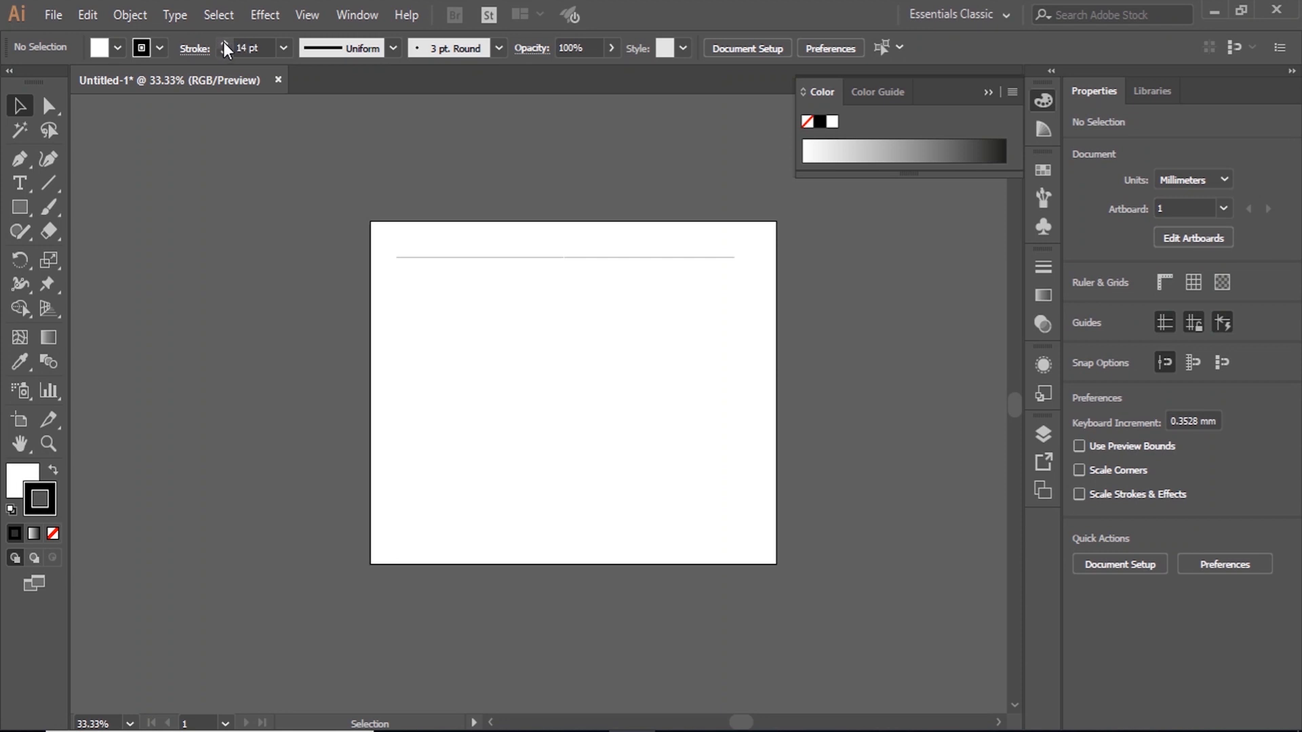
drag(622, 160, 517, 302)
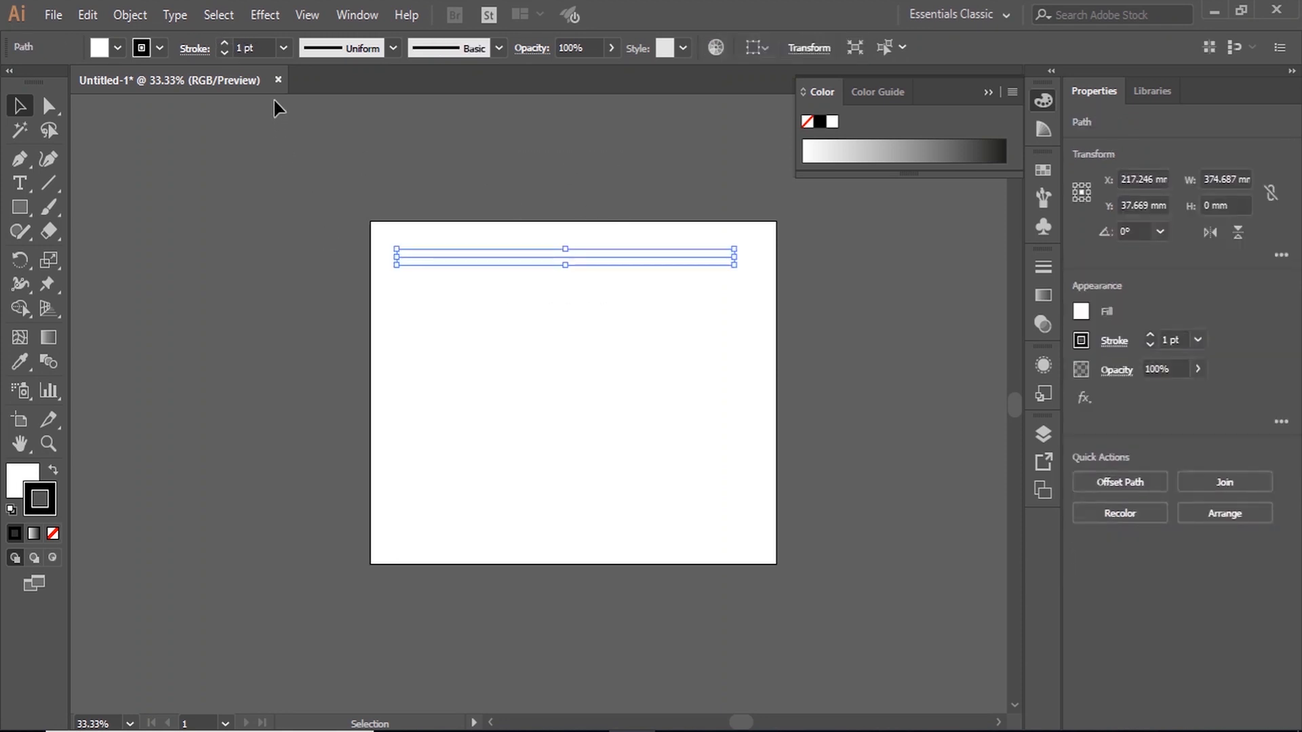
drag(226, 44, 226, 45)
click(225, 54)
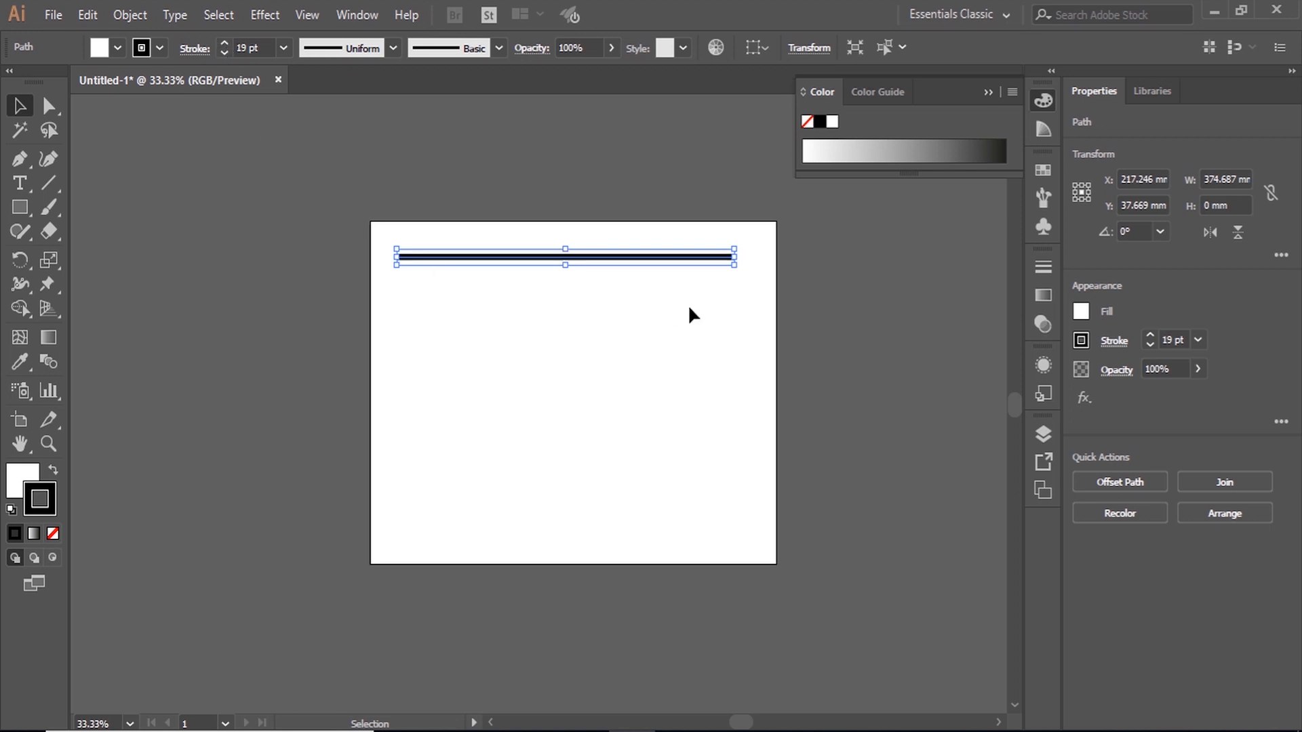
click(225, 43)
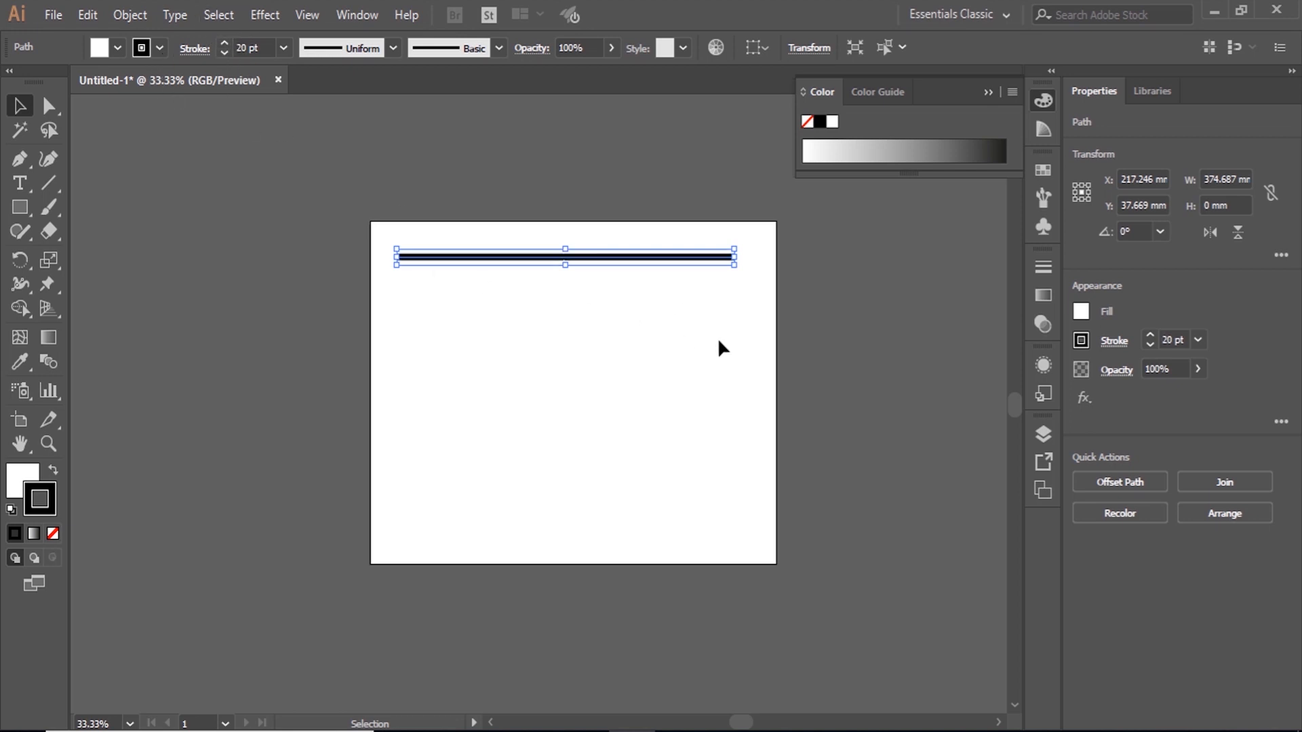
- Duplicate the thick line straight down, about 24 mm below the original
click(719, 278)
scroll(718, 275, up, 1)
scroll(717, 274, up, 1)
drag(655, 347, 663, 272)
scroll(663, 271, down, 1)
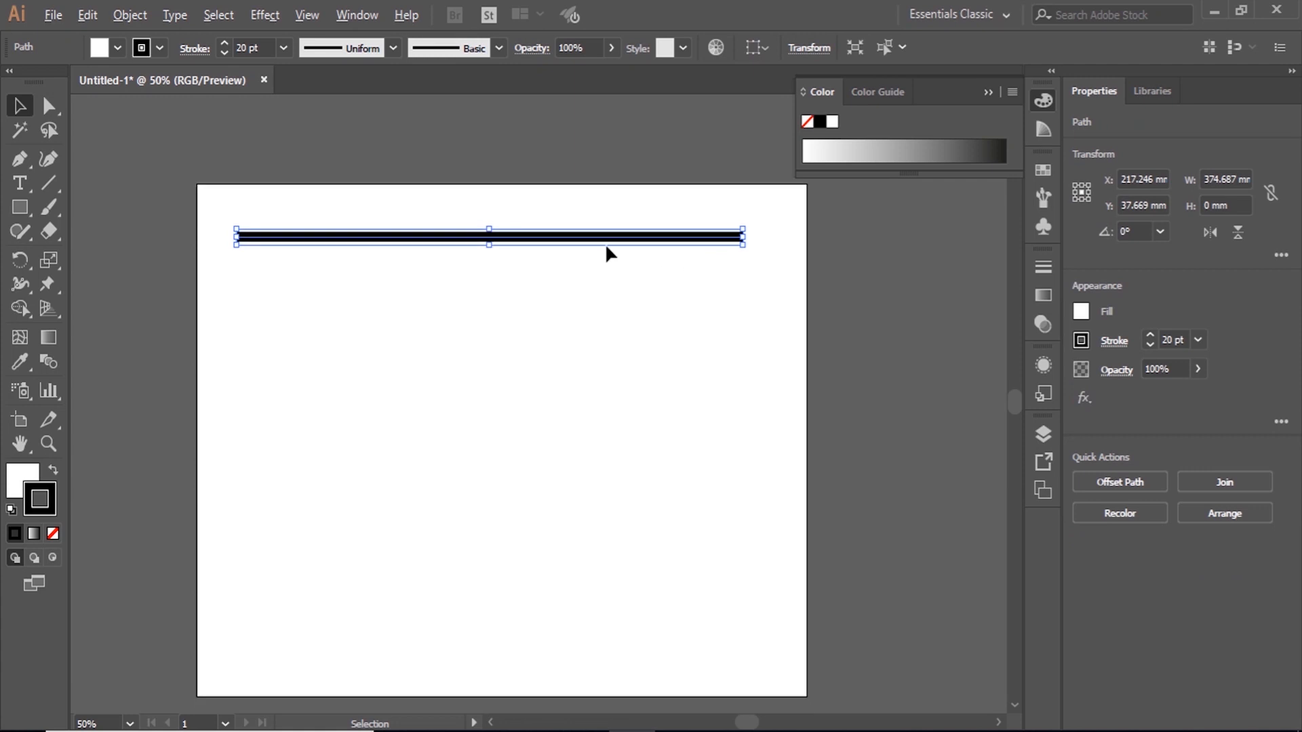
drag(609, 243, 605, 274)
scroll(757, 273, down, 1)
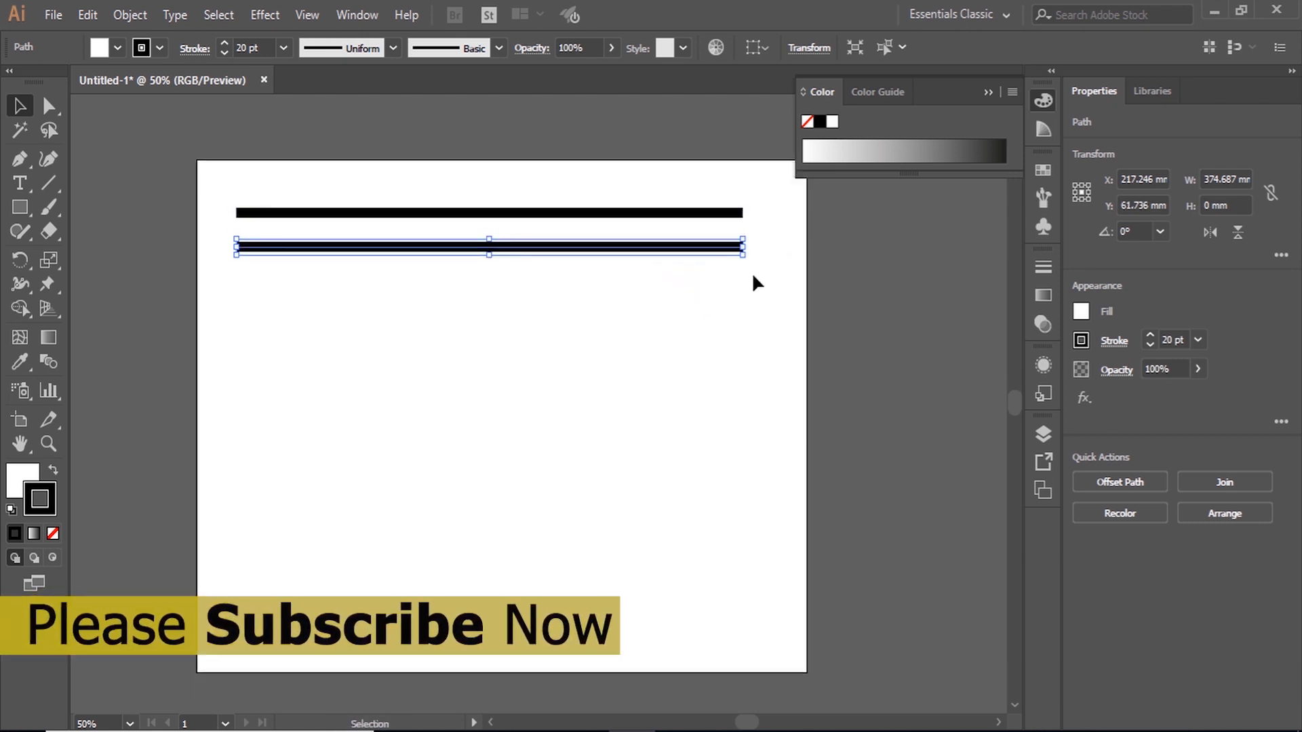
click(982, 94)
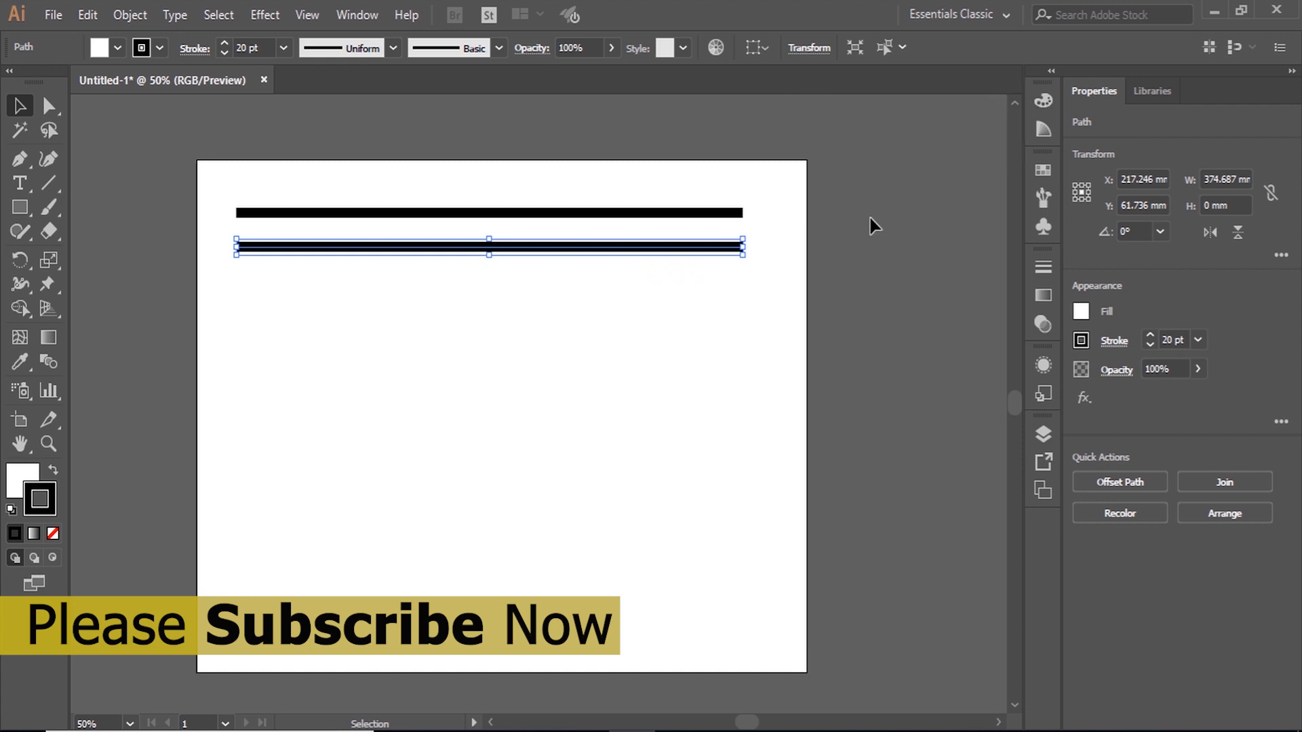
- Repeat the last duplication down the artboard until there are 13 evenly spaced lines, and deselect them
key(ctrl+d)
key(ctrl+d)
key(ctrl+d)
key(ctrl+d)
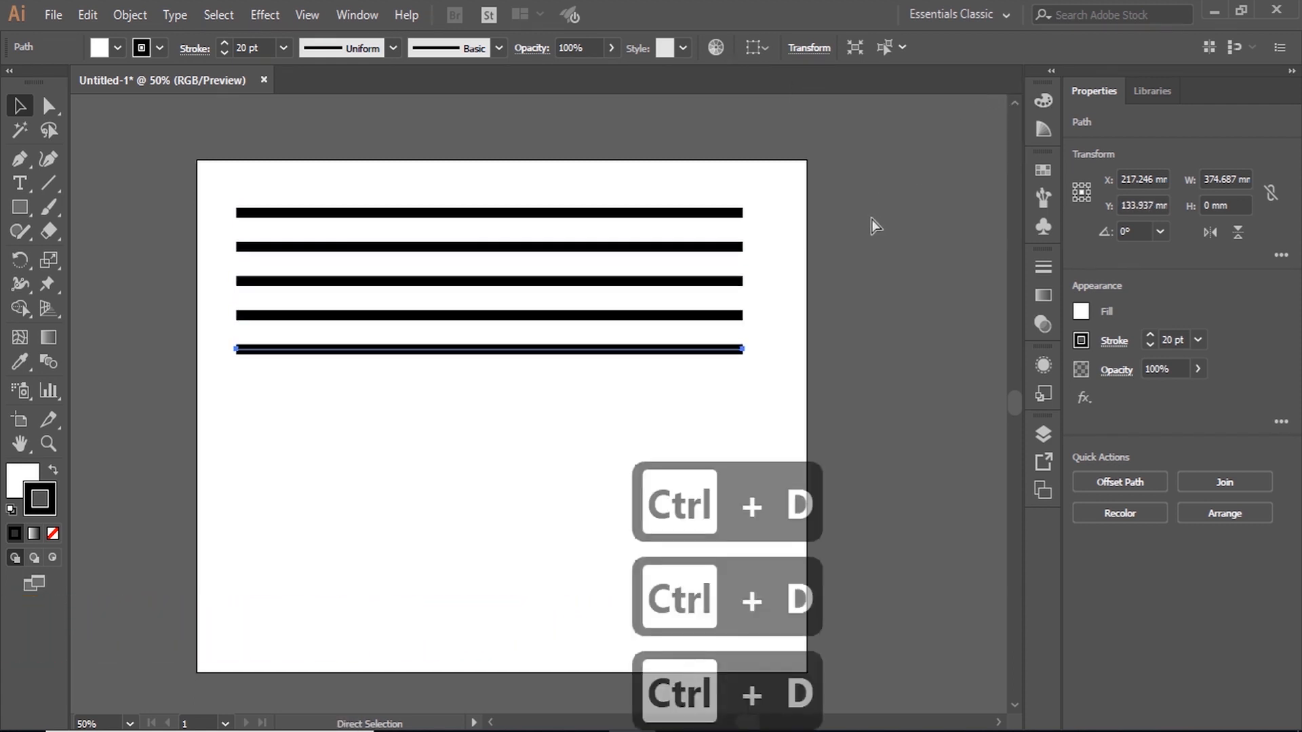
key(ctrl+d)
key(ctrl+d)
key(ctrl+d)
key(ctrl+d)
key(ctrl+d)
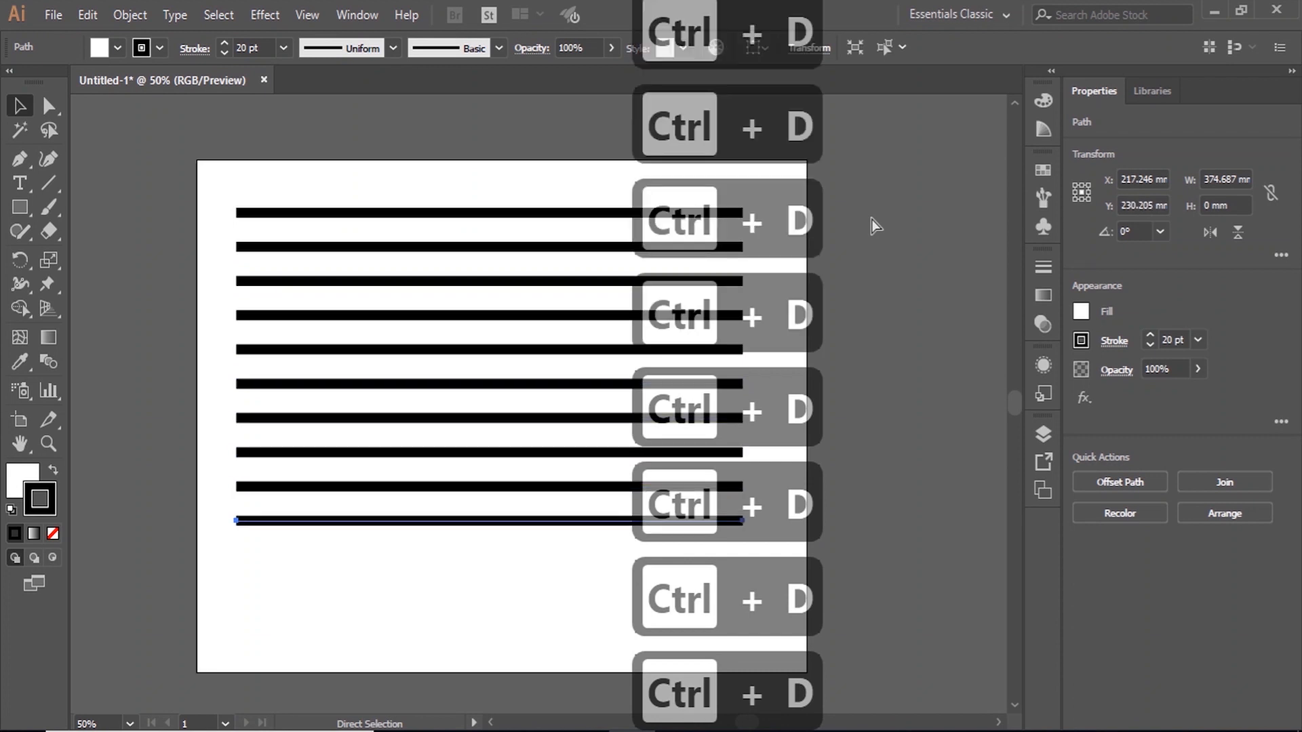
key(ctrl+d)
key(ctrl+d)
key(ctrl+d)
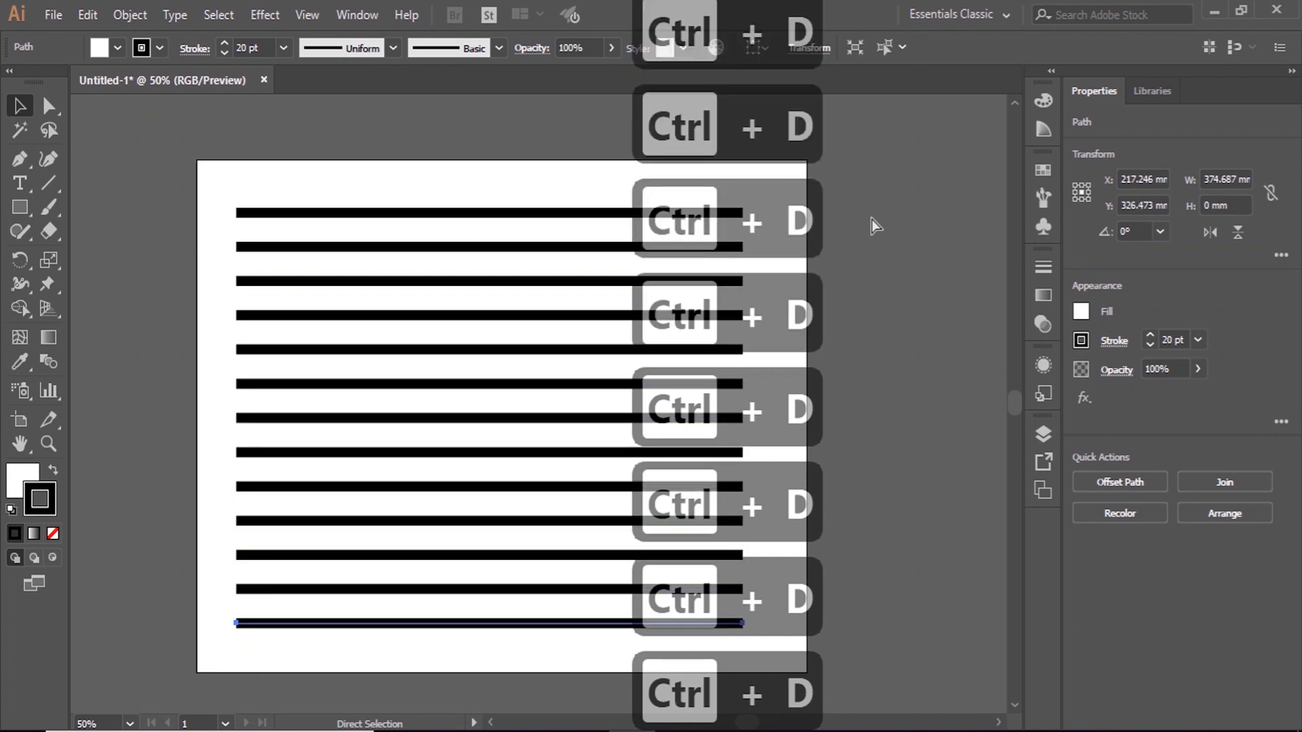
click(925, 213)
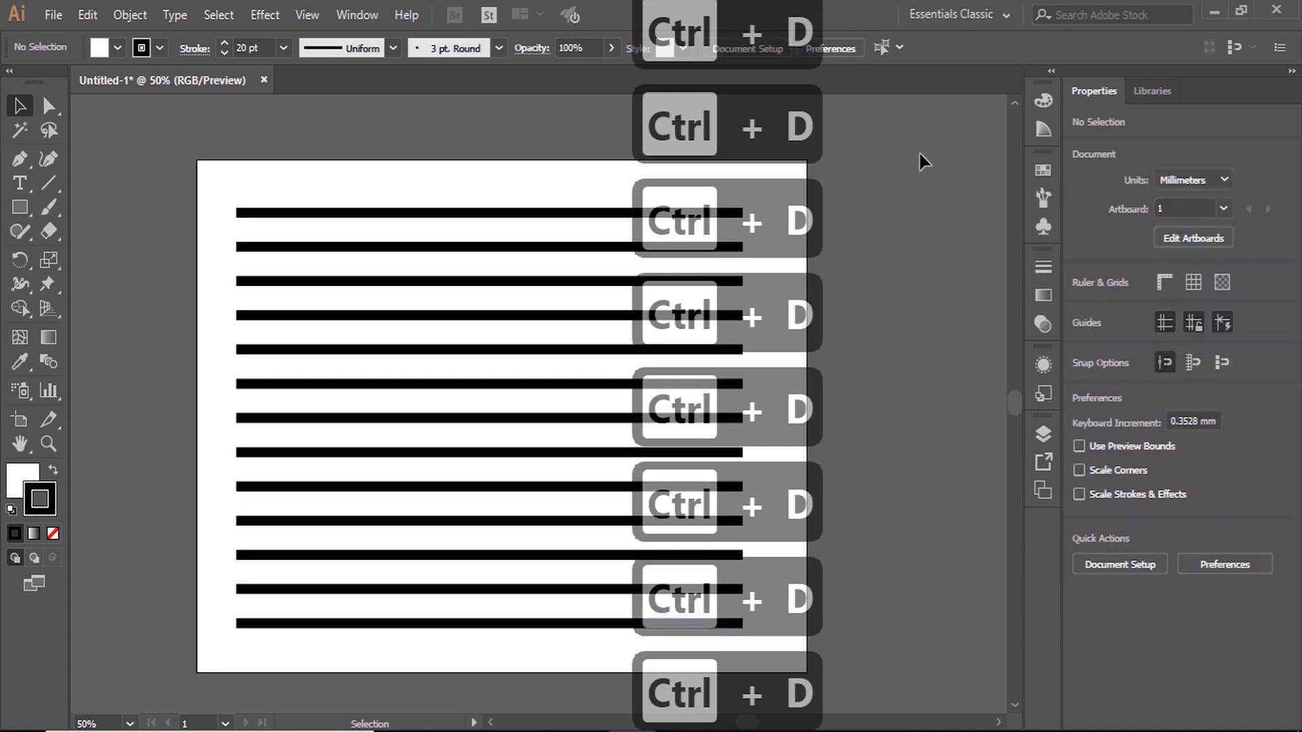
- Apply an envelope distort mesh with 4 rows and 8 columns to all the lines
drag(920, 155, 442, 674)
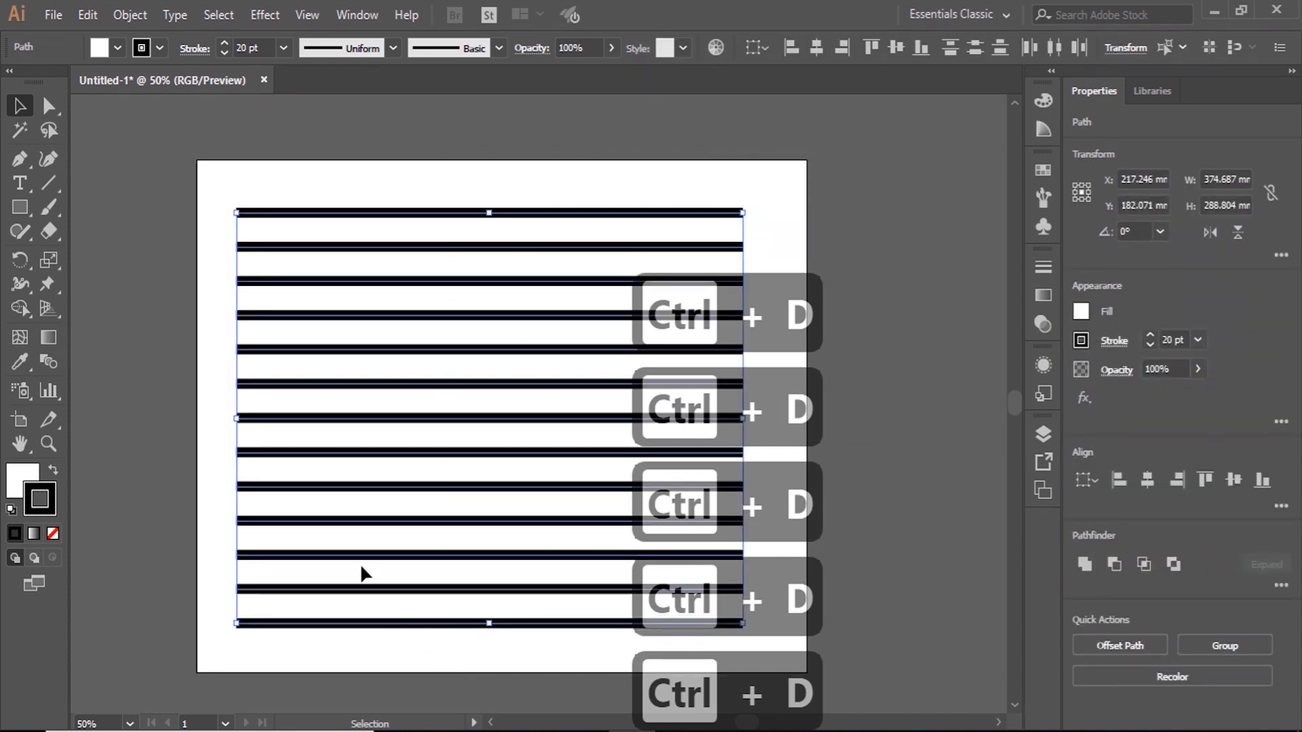
click(125, 15)
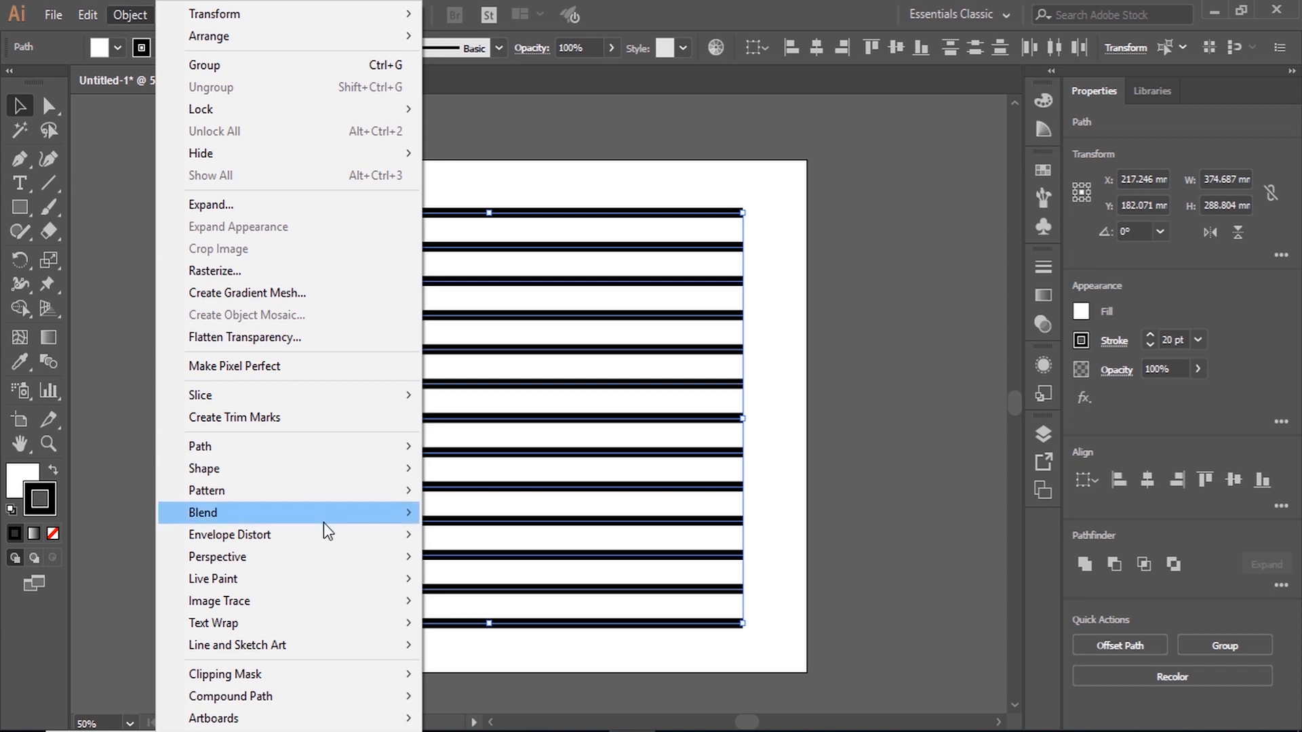
mouse_move(338, 538)
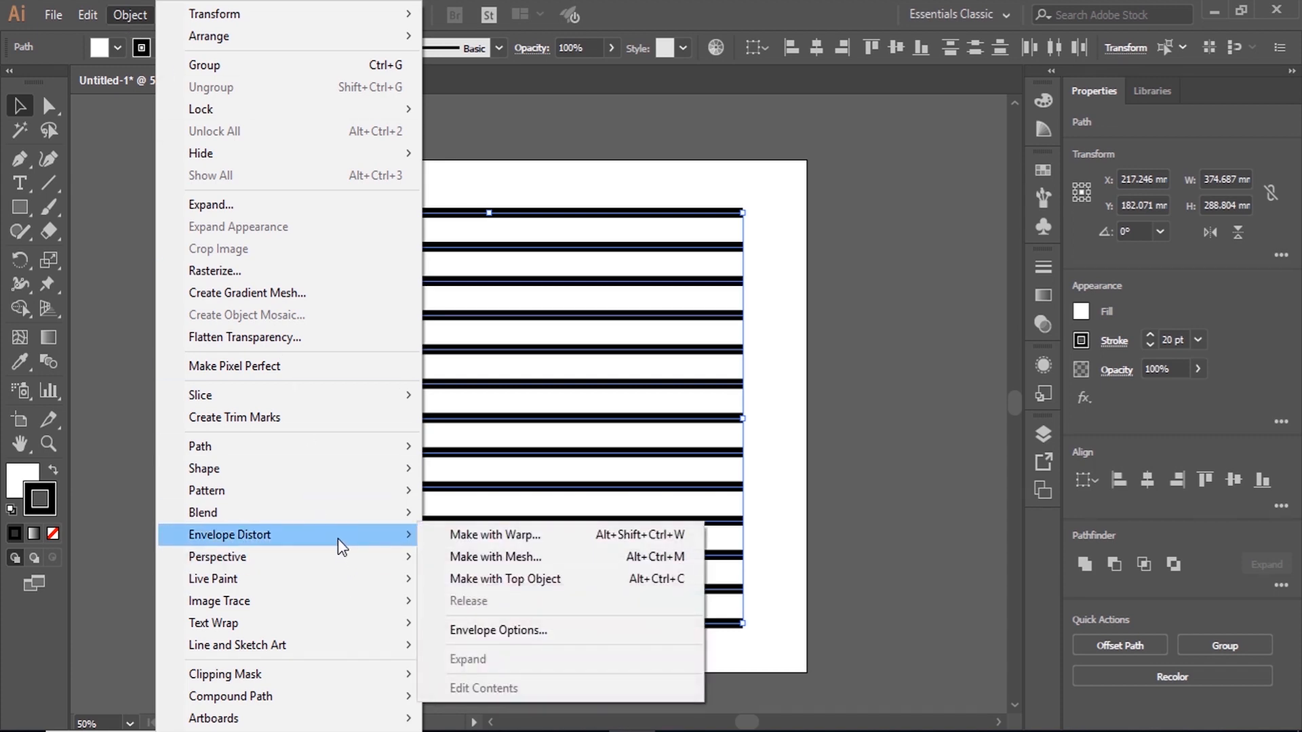
click(483, 558)
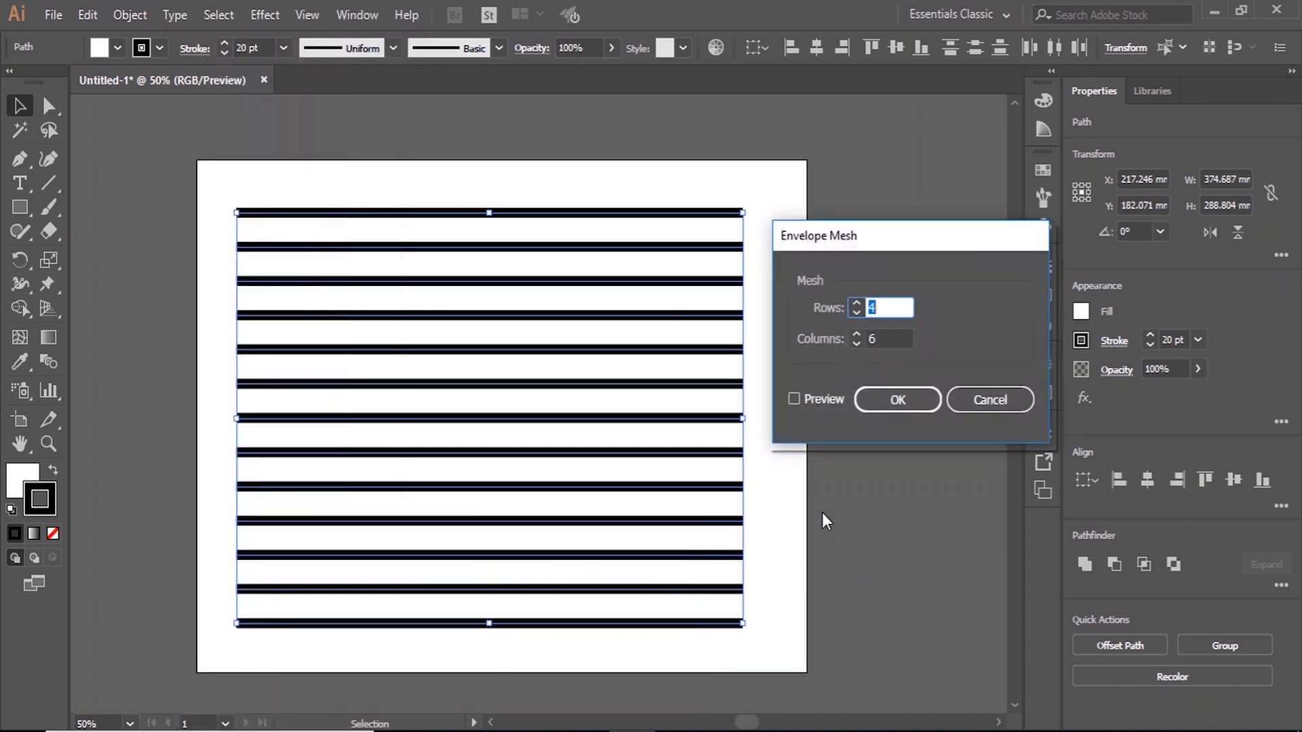
click(826, 400)
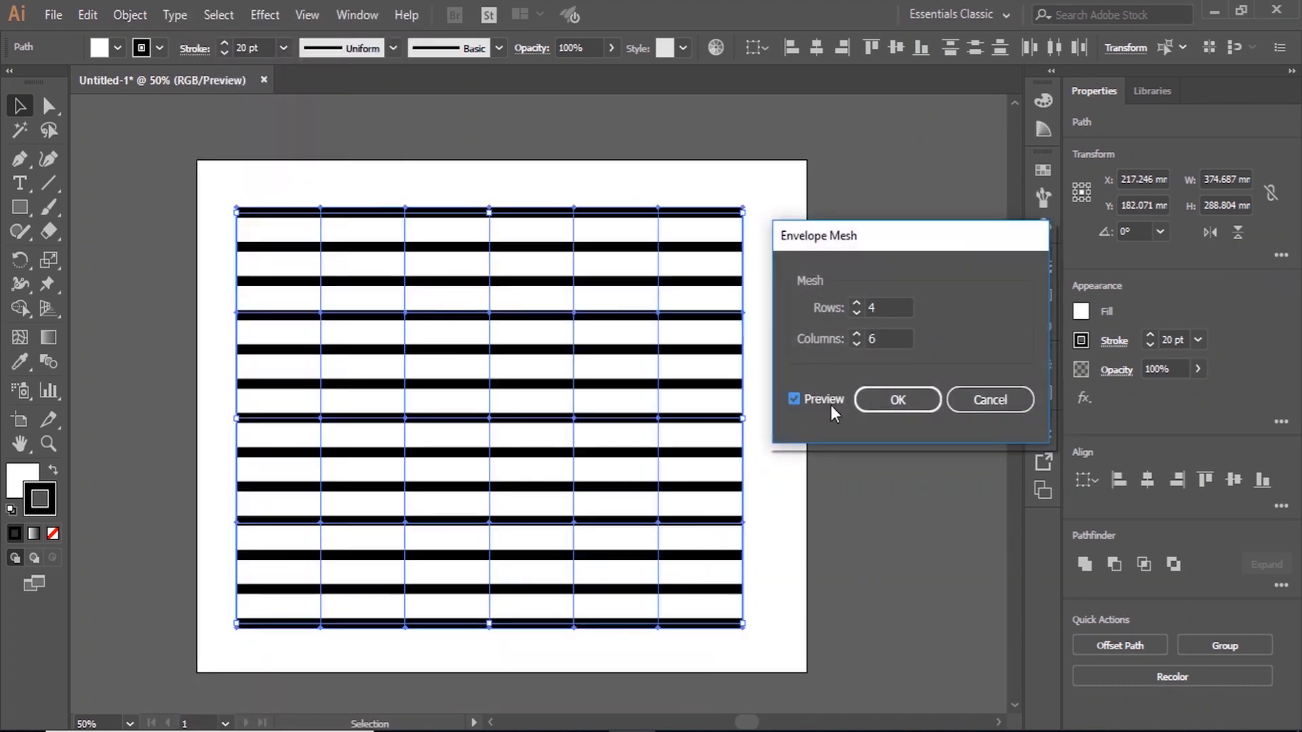
click(857, 335)
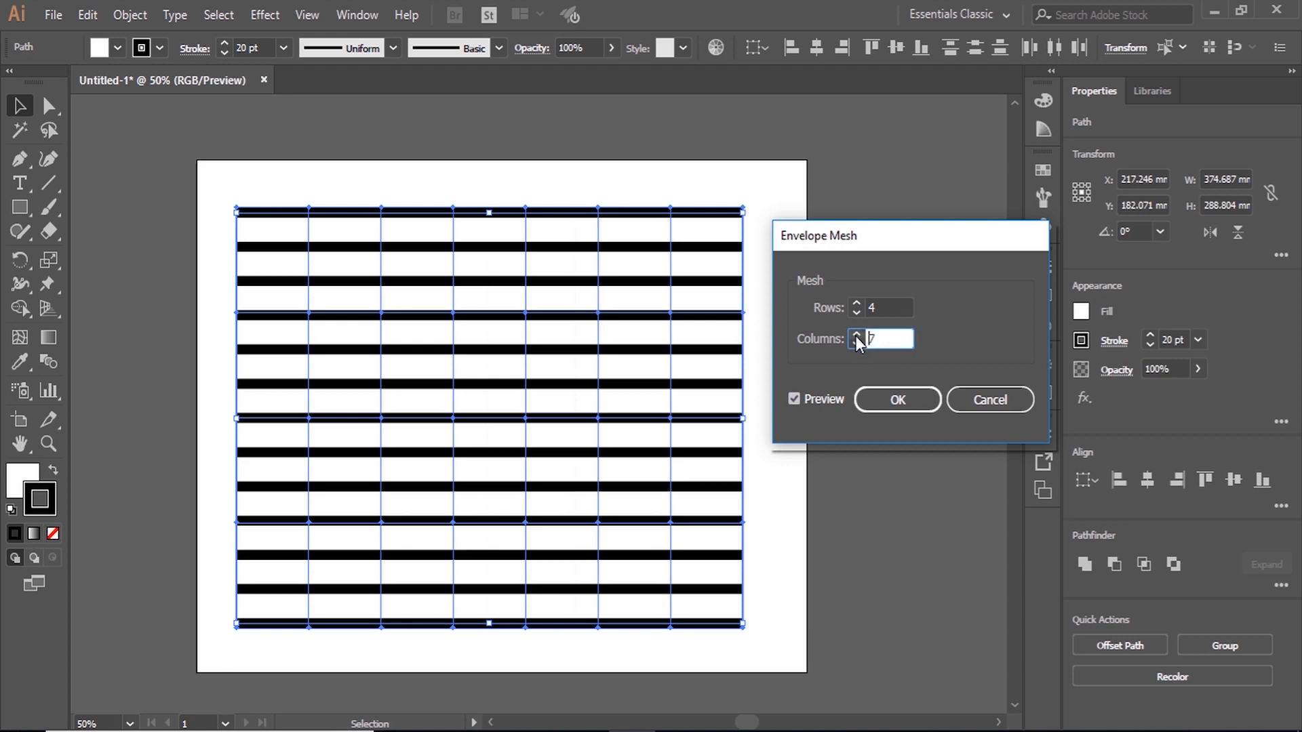
click(856, 335)
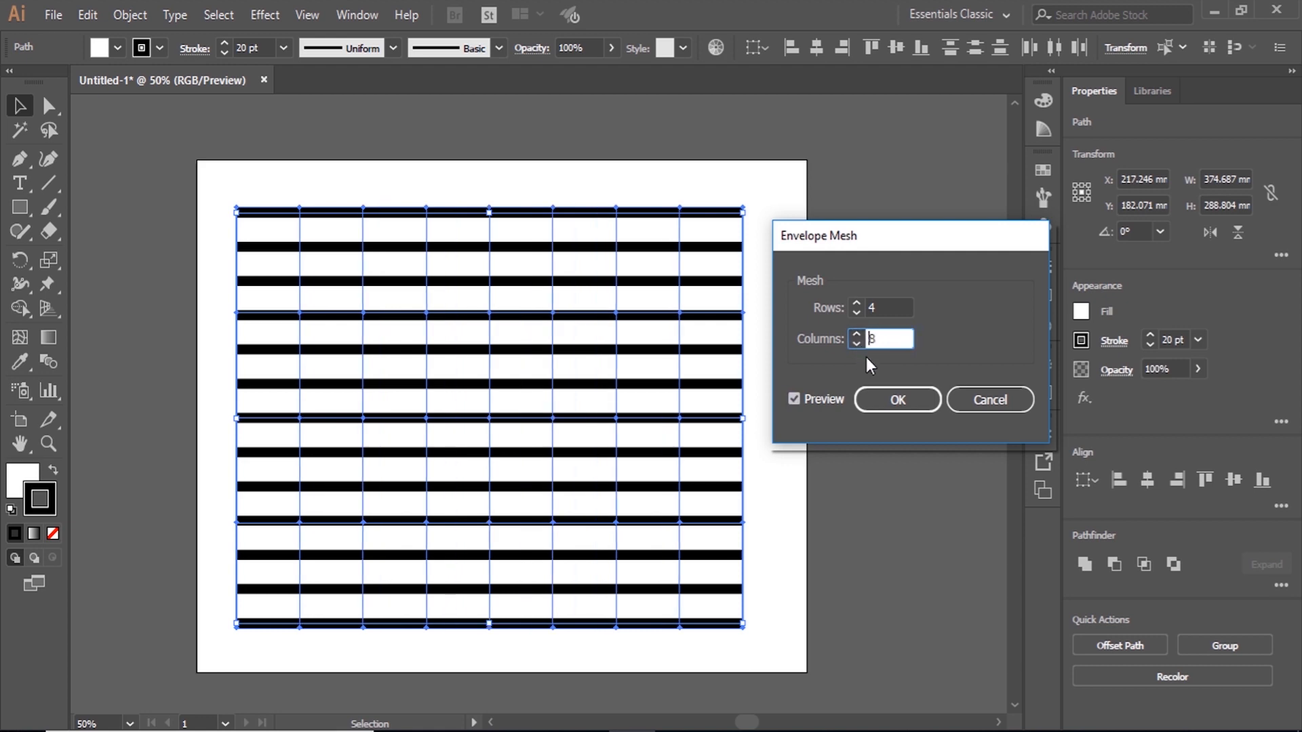
click(884, 392)
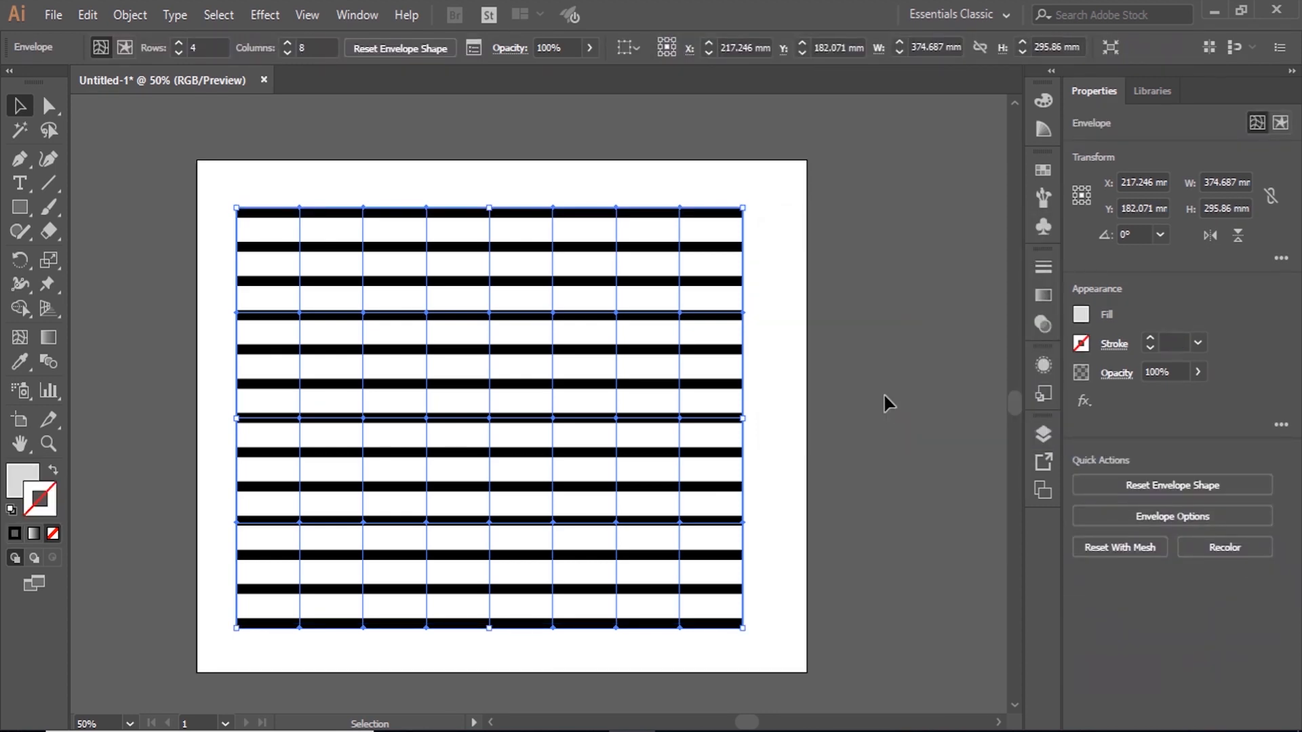
click(887, 400)
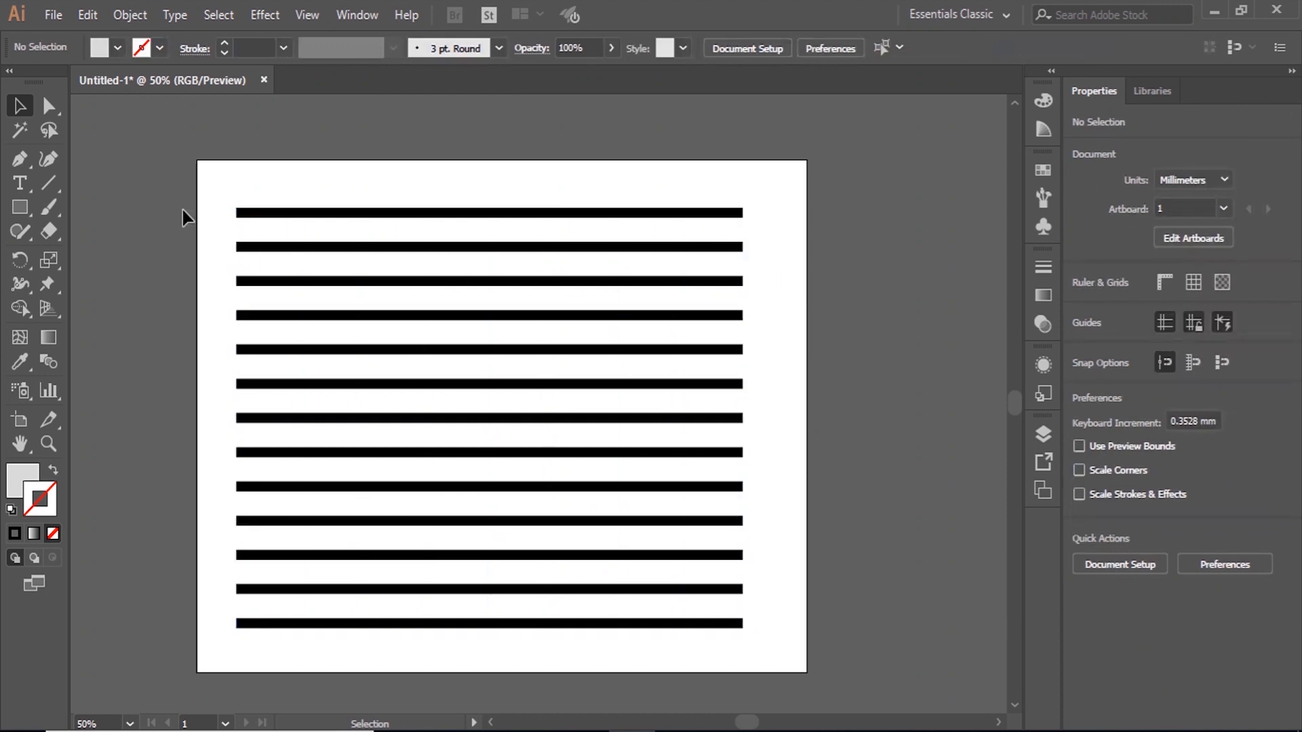
- Move every second column of mesh points up about 17 mm, starting with the second column, to bend the lines into waves
drag(218, 180, 398, 410)
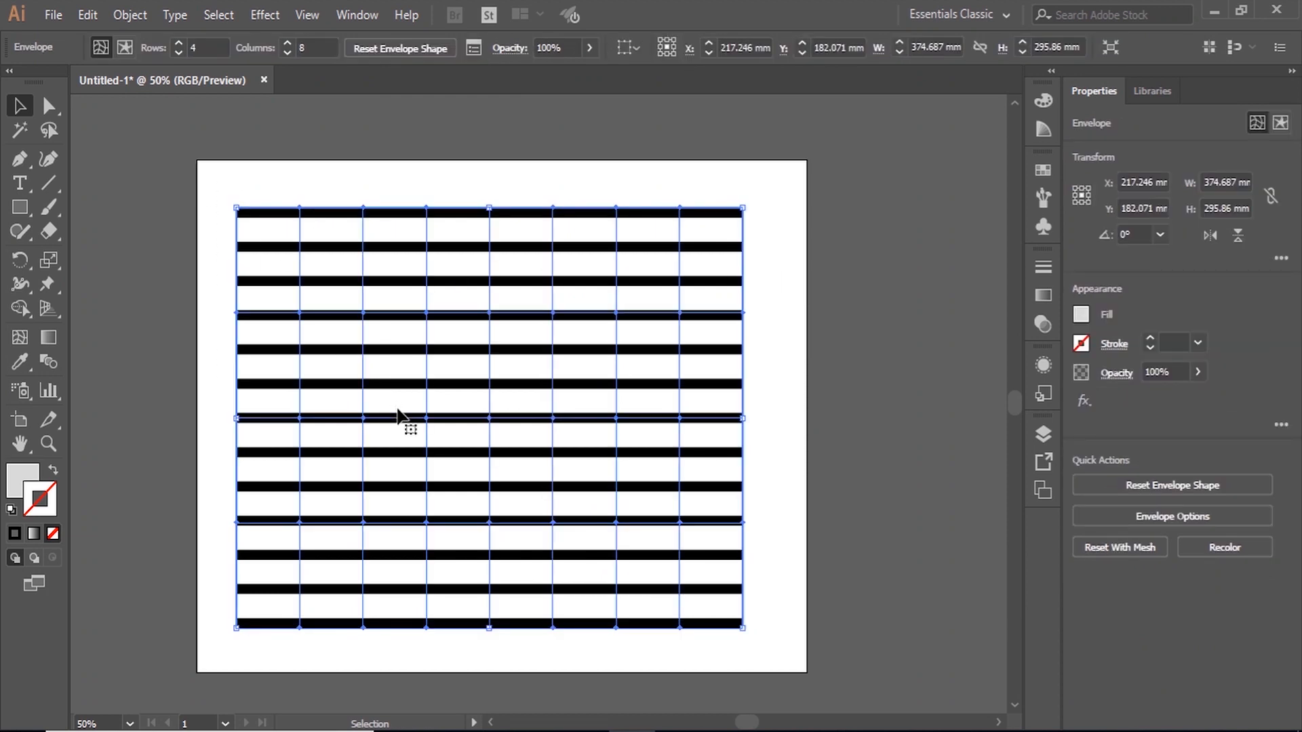
key(a)
scroll(509, 354, down, 1)
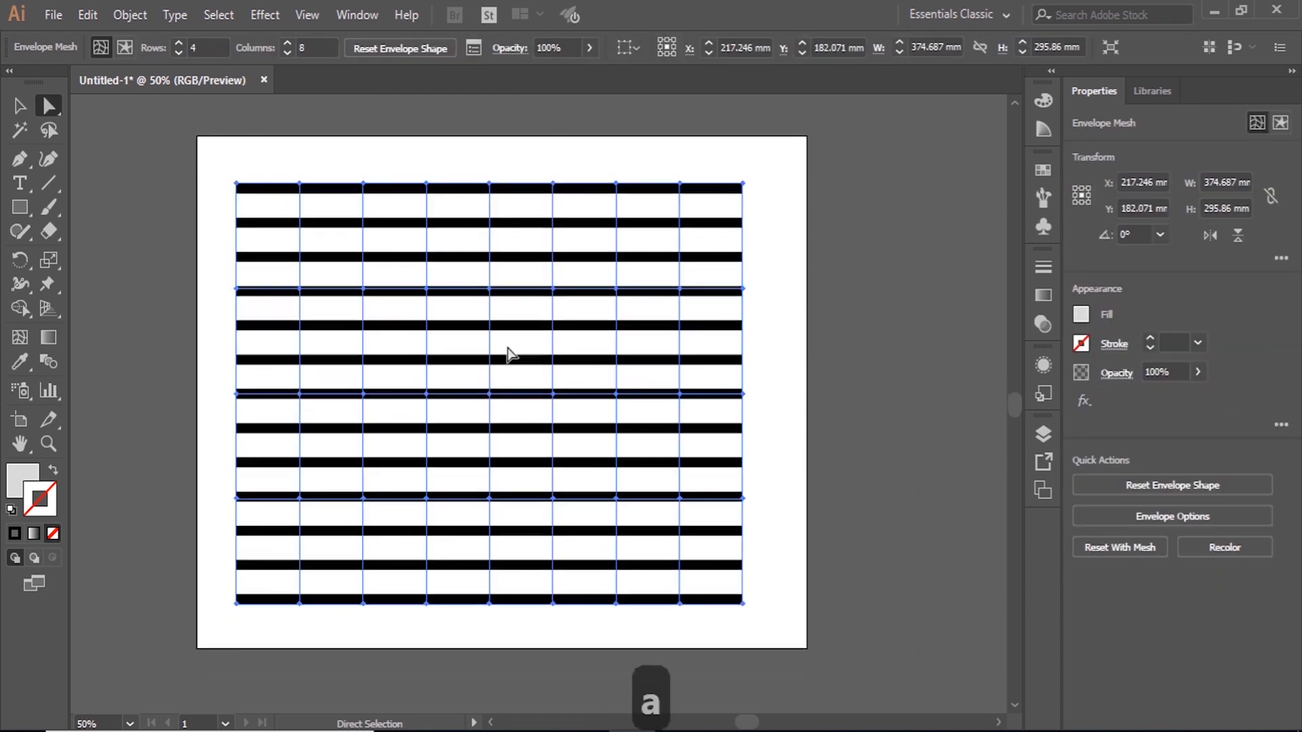
drag(282, 157, 330, 638)
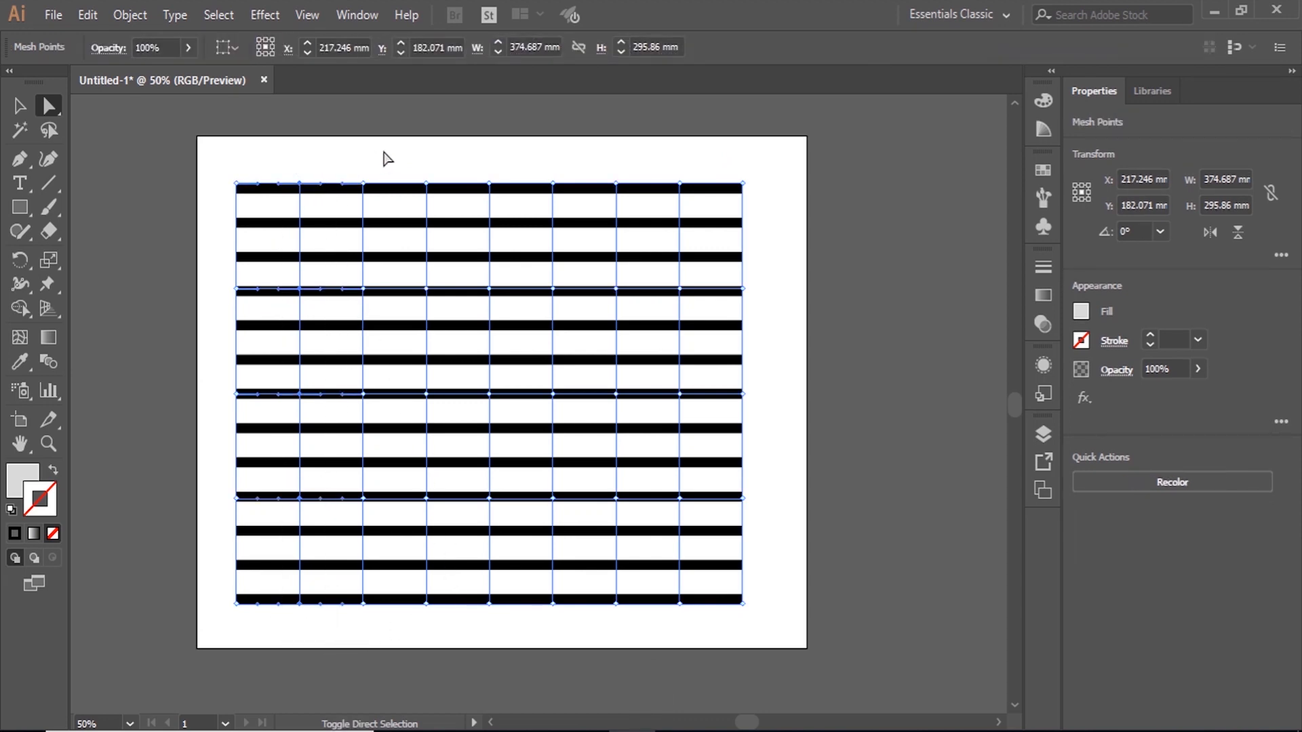
drag(391, 156, 453, 622)
drag(522, 163, 586, 593)
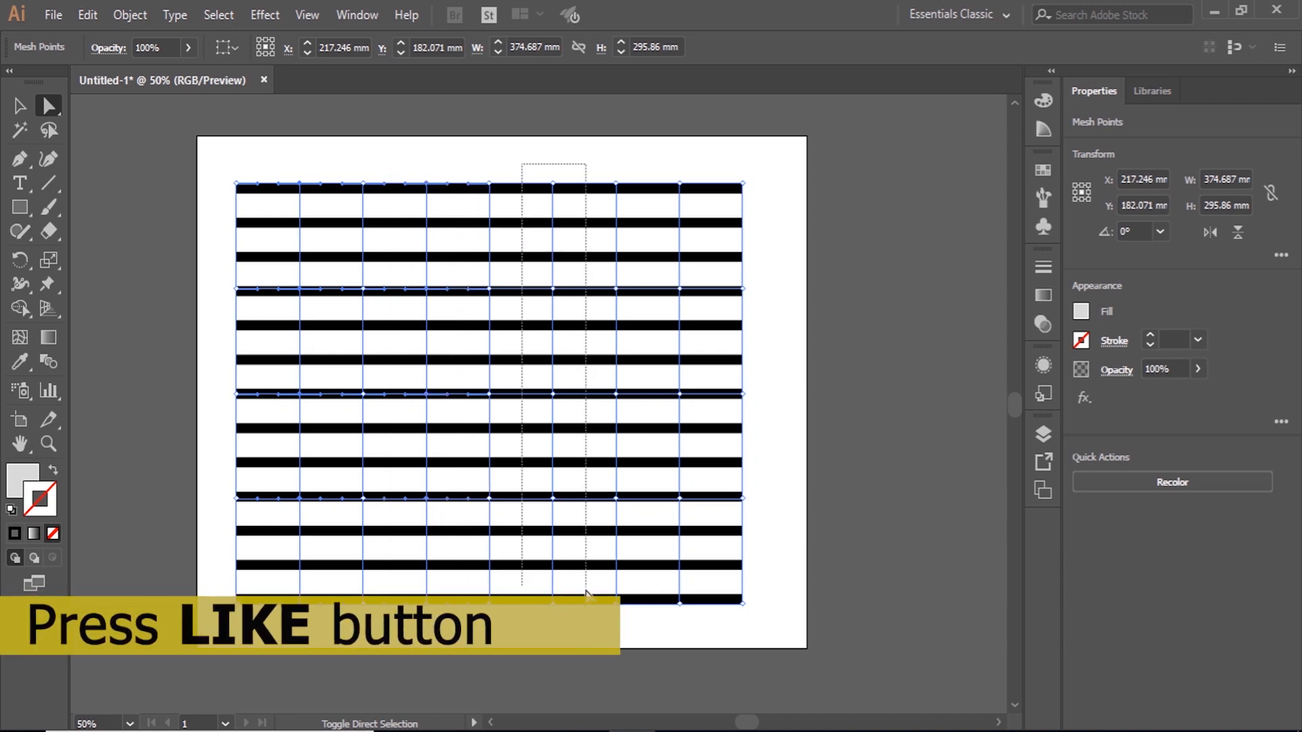
drag(587, 638, 587, 637)
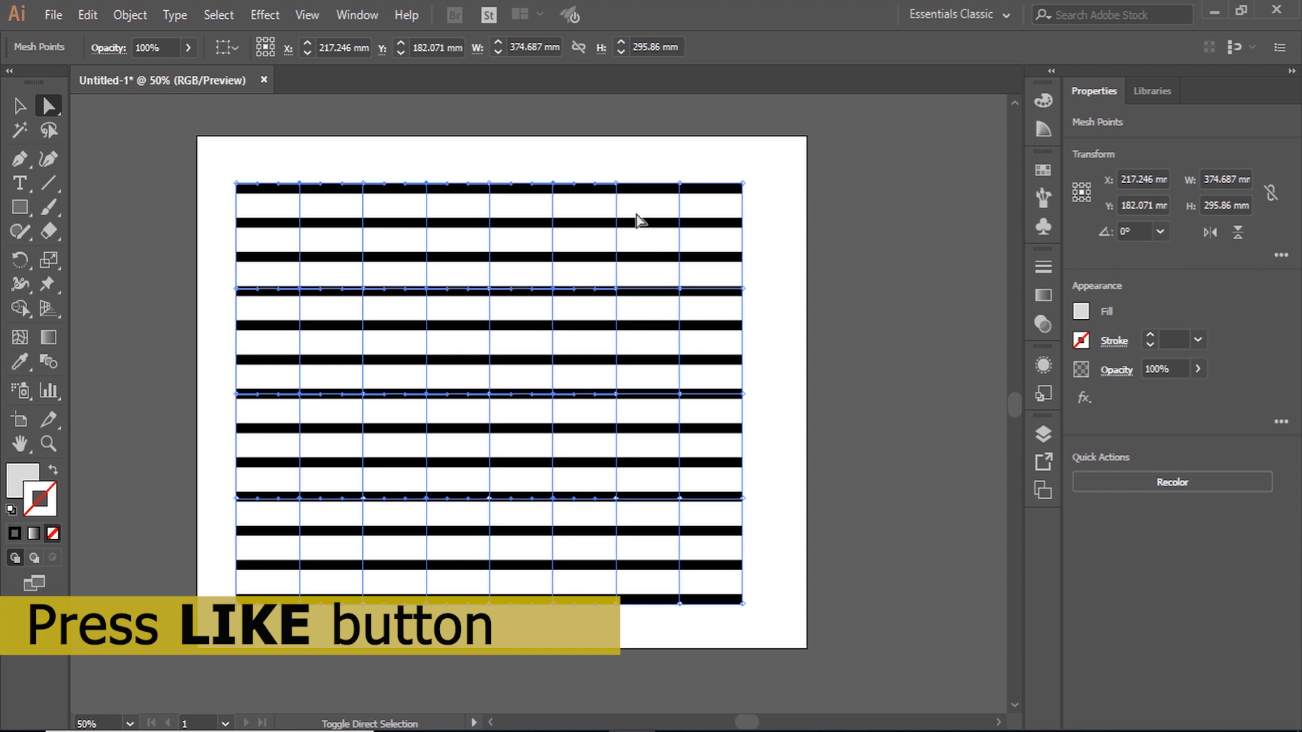
drag(644, 171, 709, 637)
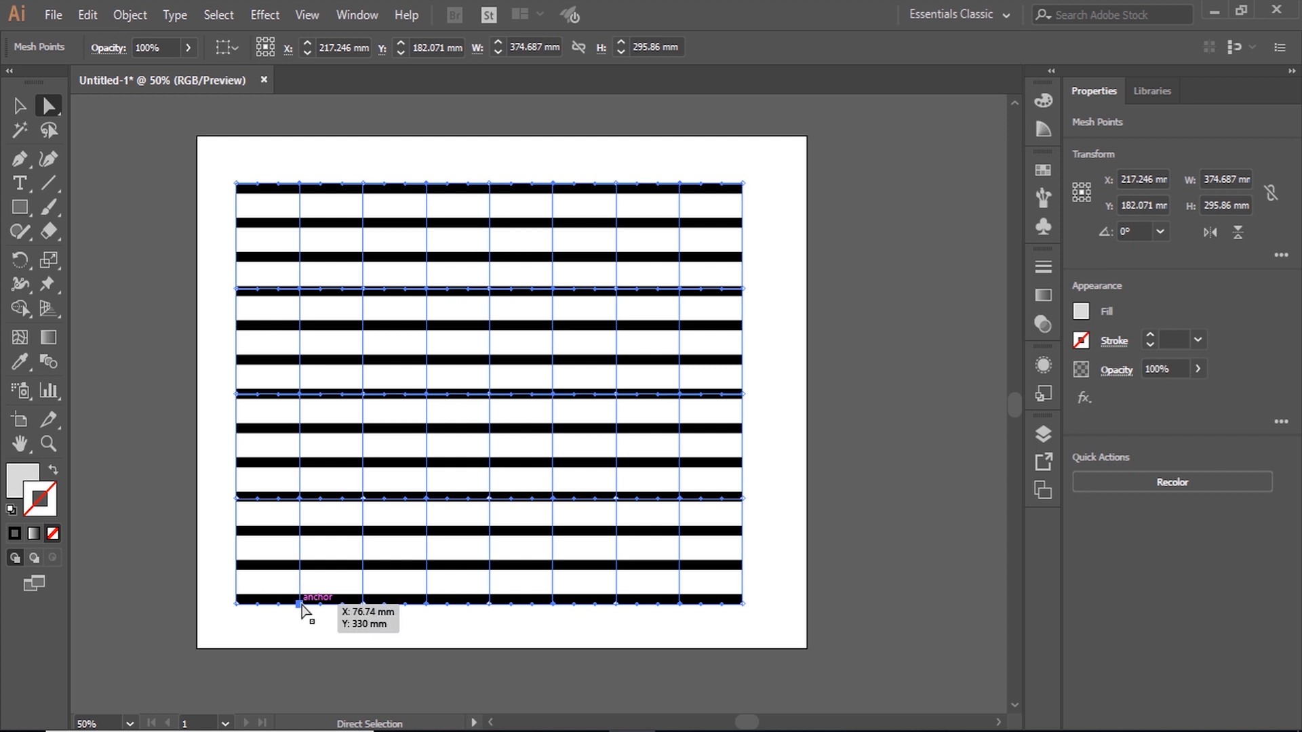
drag(301, 604, 303, 581)
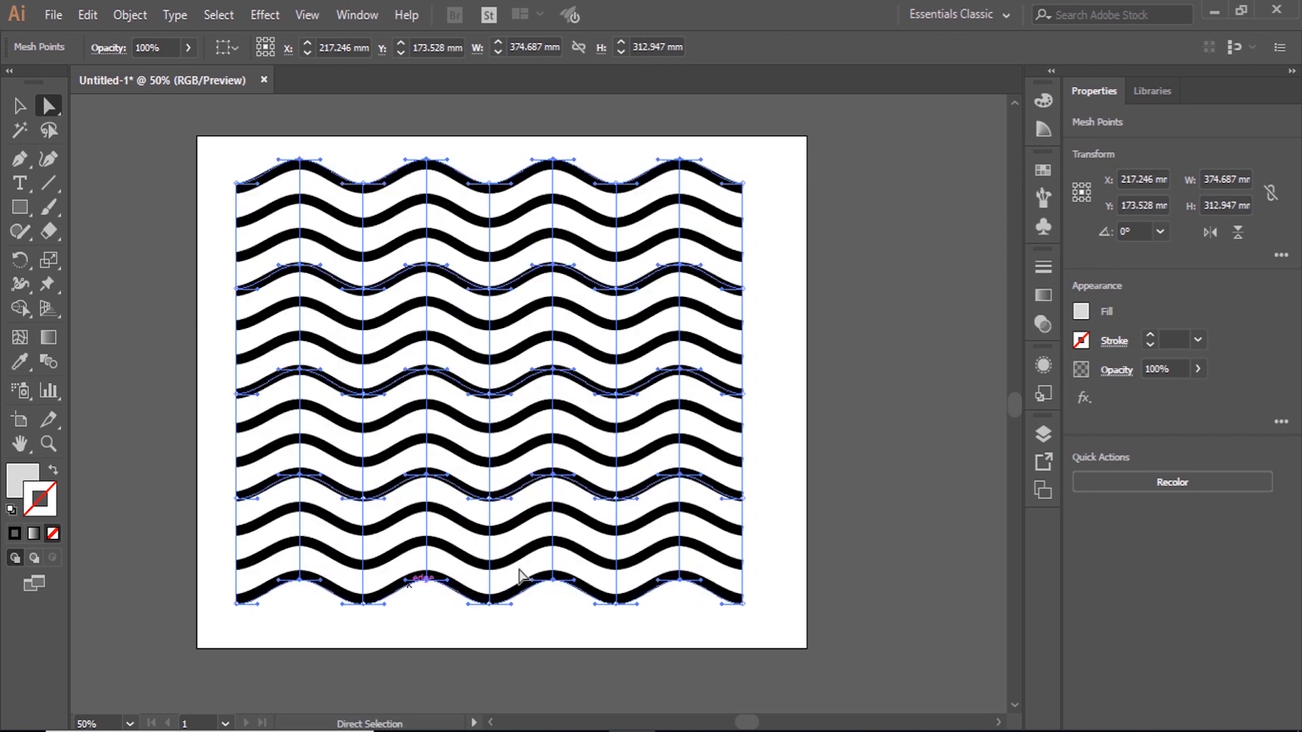
click(844, 474)
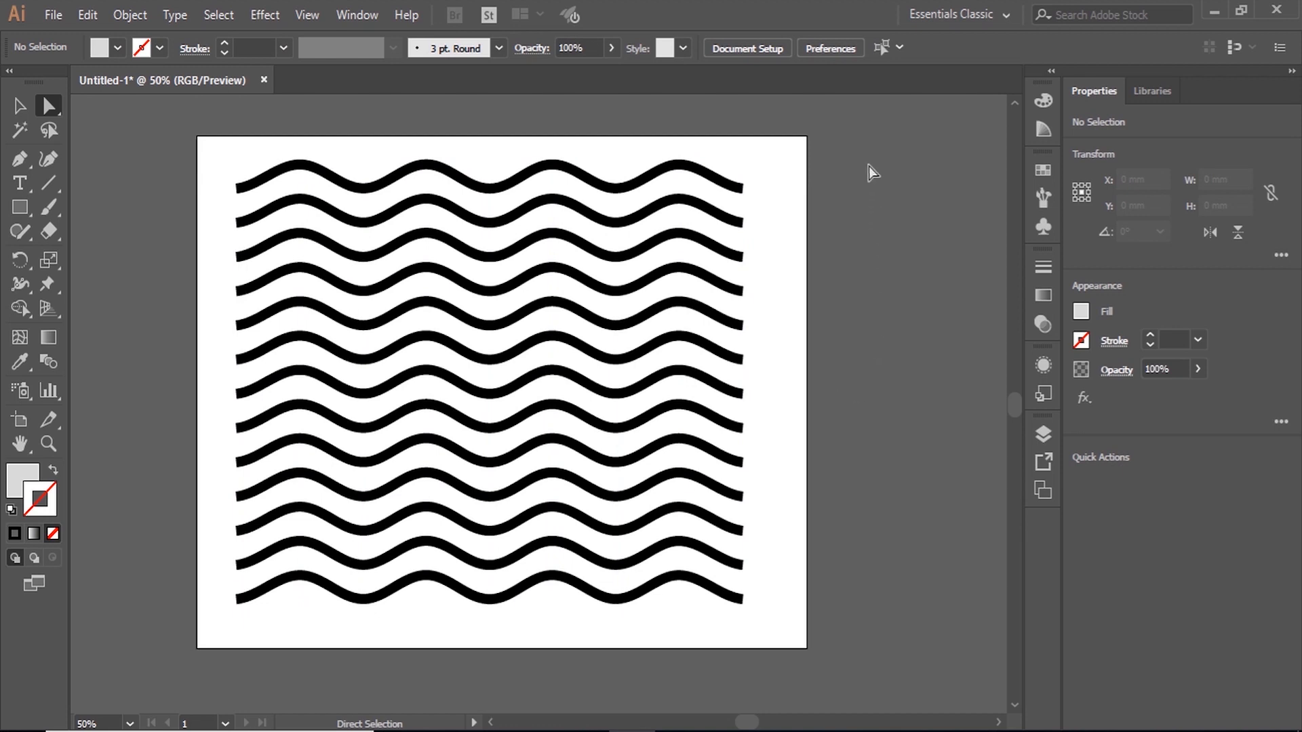
- Shift the three inner mesh points of the fourth column sideways by about 18 mm each, alternating right, left and right
drag(869, 159, 549, 459)
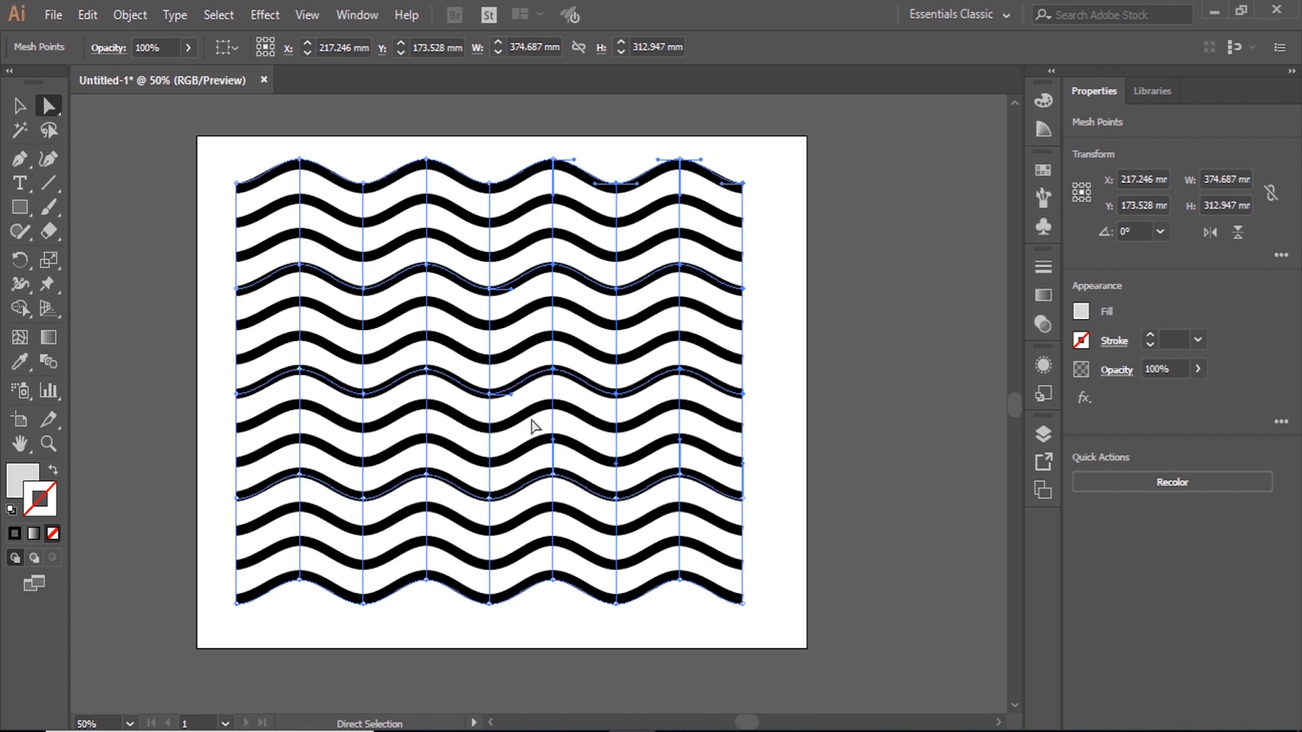
click(427, 266)
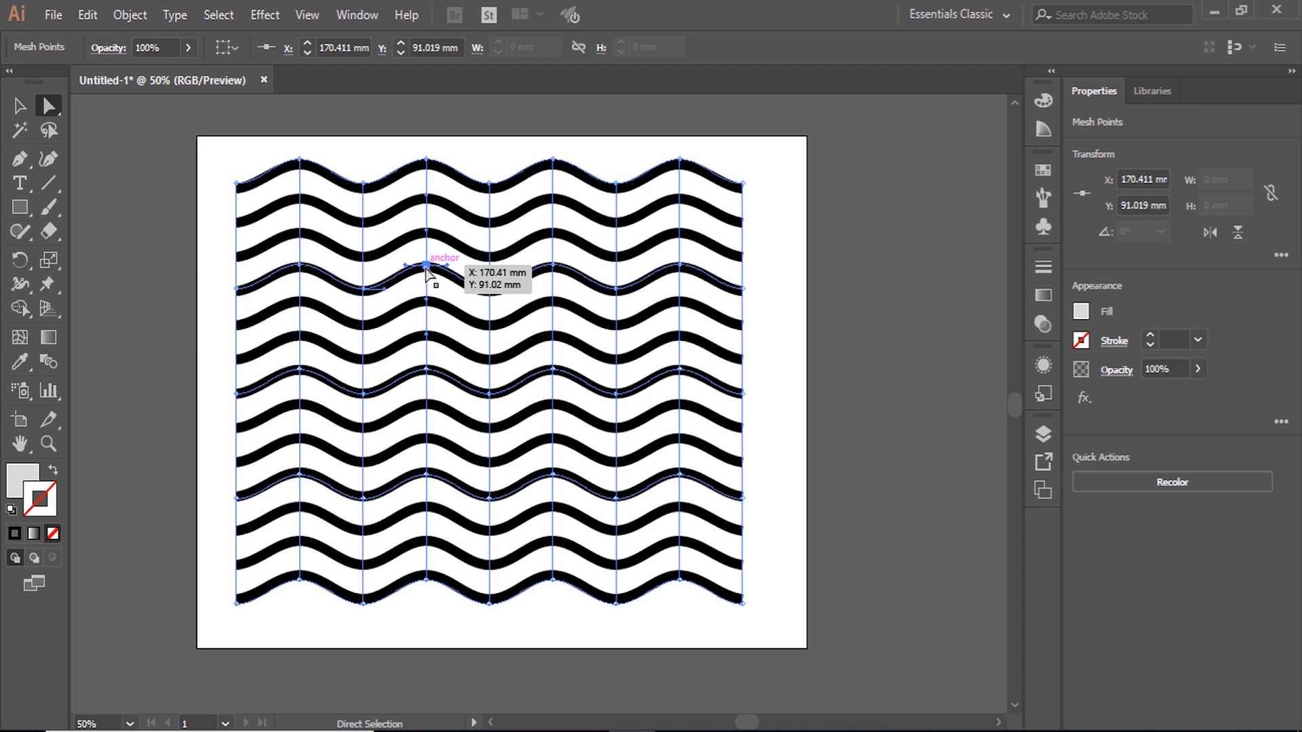
drag(428, 268, 452, 263)
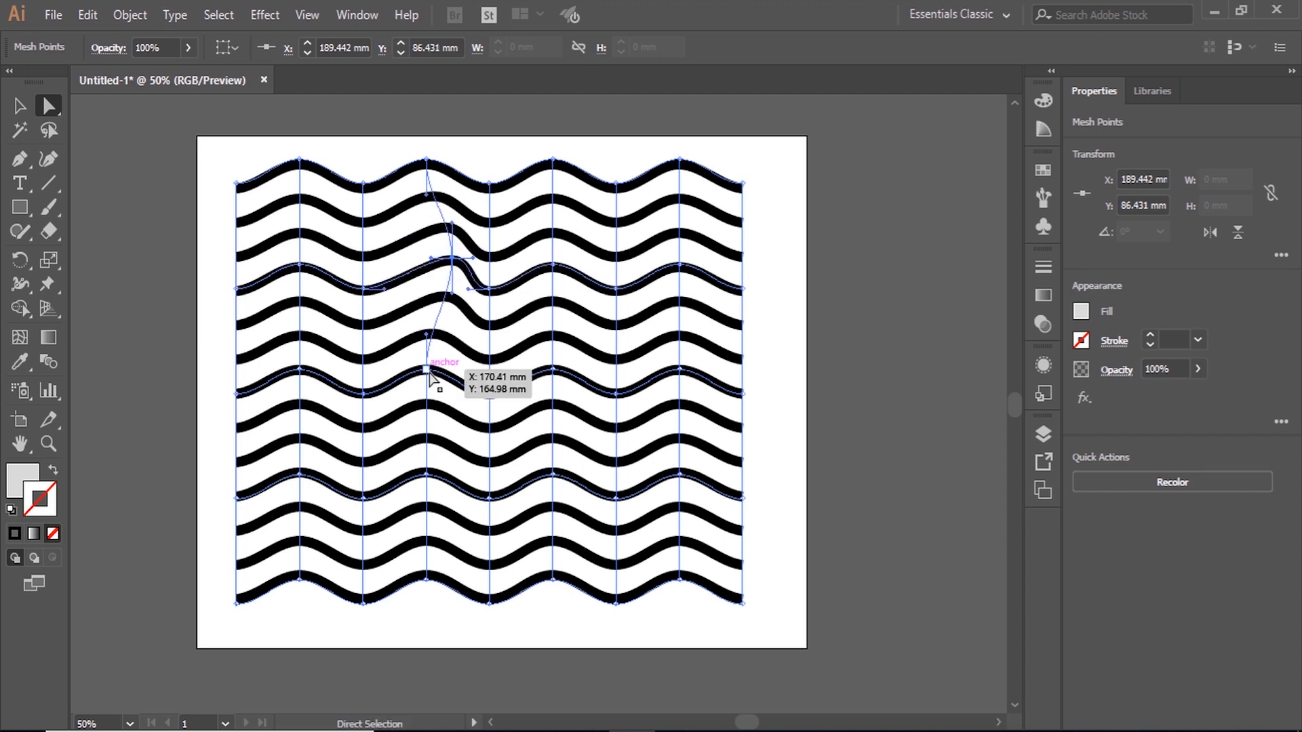
drag(427, 369, 403, 372)
drag(426, 475, 451, 465)
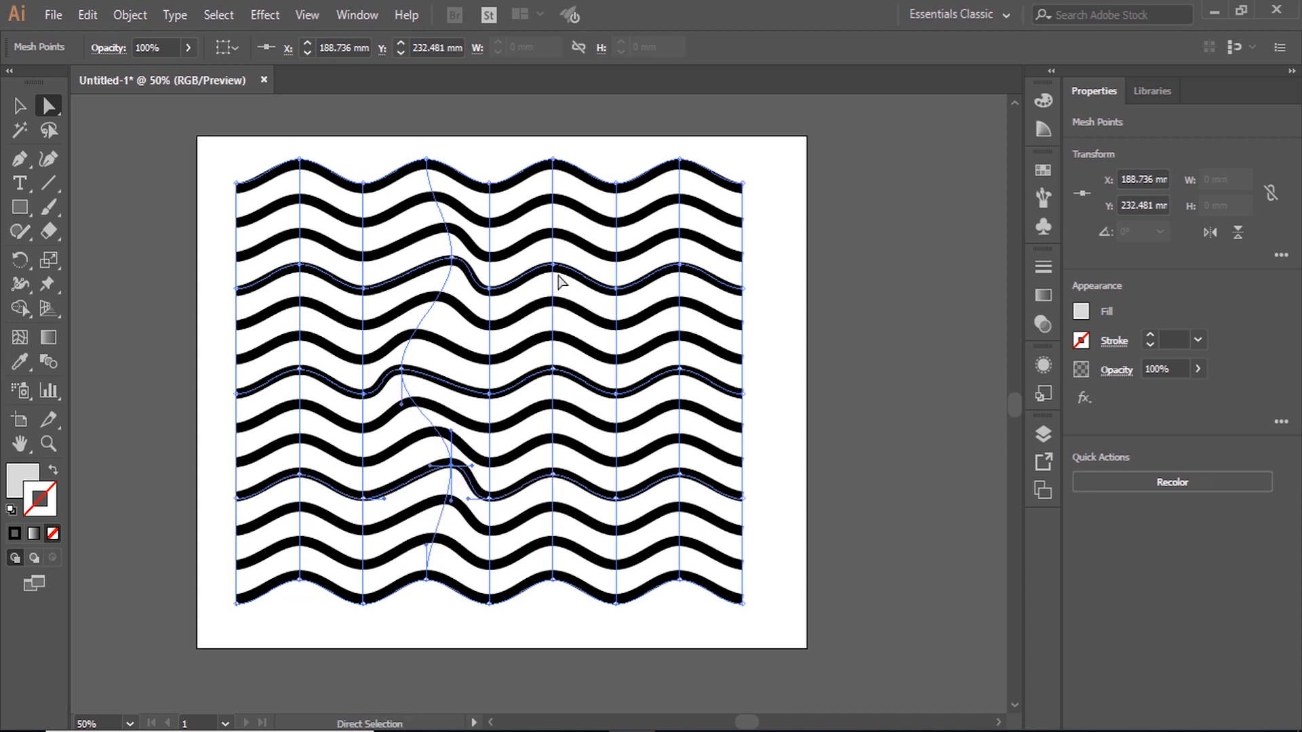
- Displace inner mesh points in the sixth, seventh and eighth columns to distort the right half of the waves, and deselect the mesh
drag(553, 264, 528, 279)
drag(616, 289, 566, 256)
drag(616, 393, 647, 366)
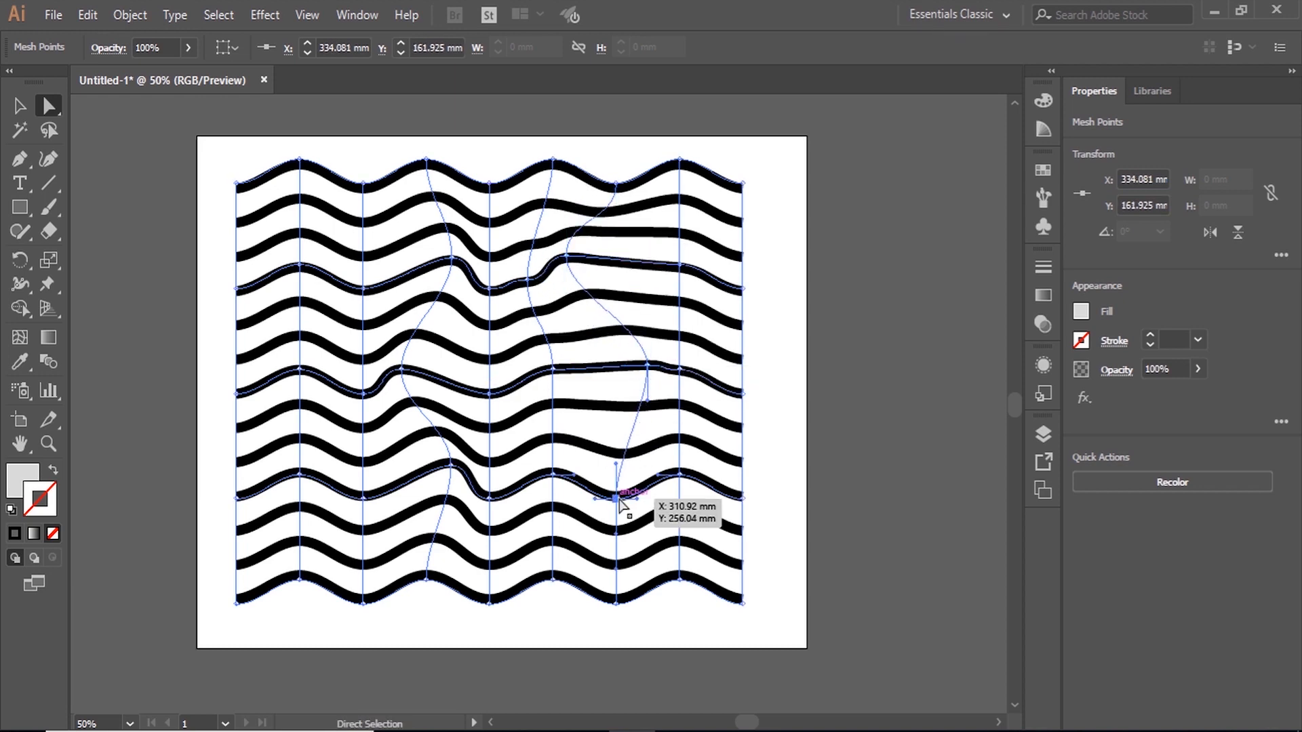
drag(615, 497, 591, 471)
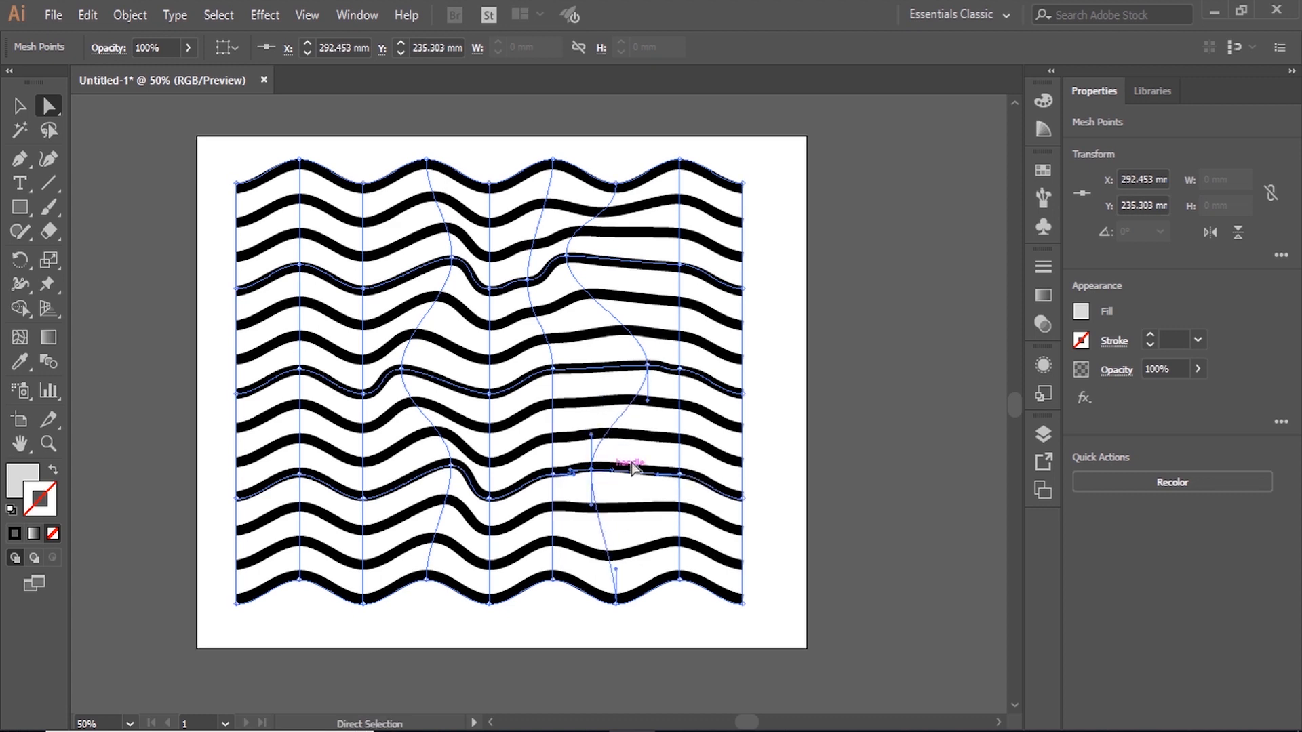
drag(650, 368, 660, 397)
drag(680, 267, 629, 275)
click(867, 315)
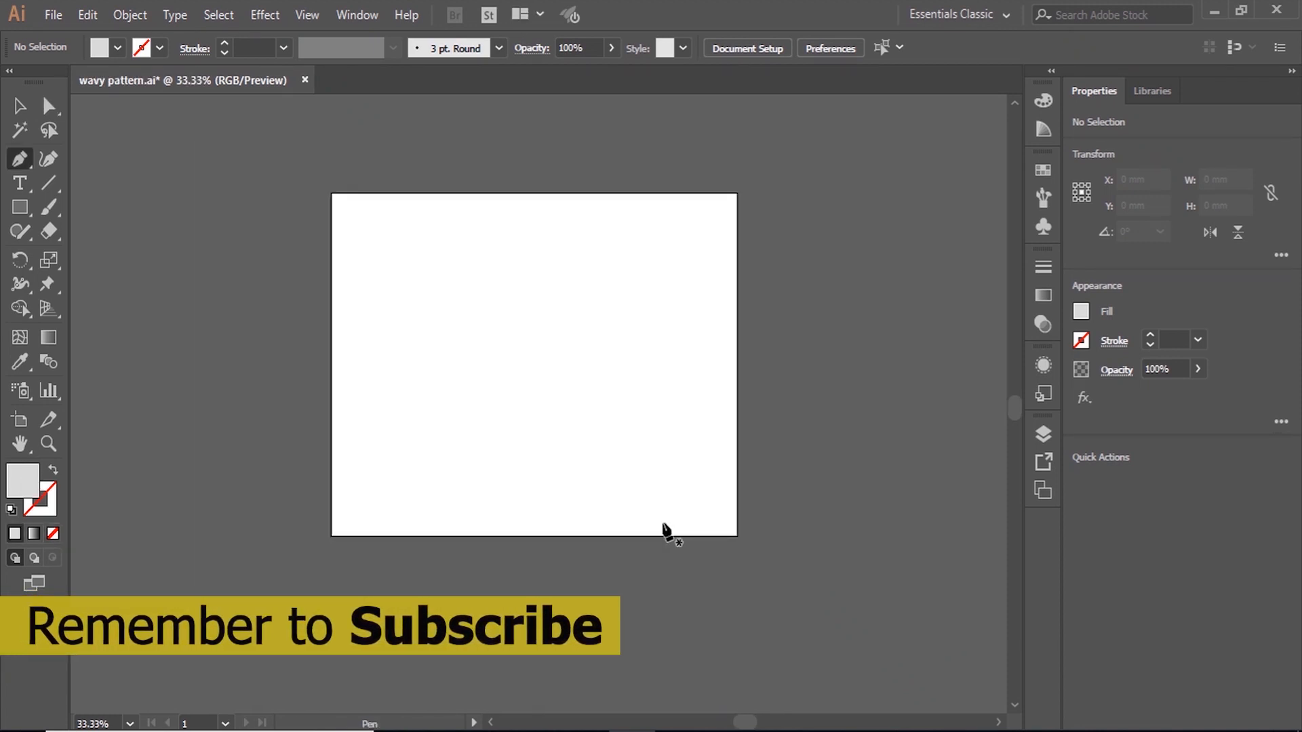
- Draw a horizontal straight line about 382 mm long across the upper part of the empty artboard with the Pen tool
key(p)
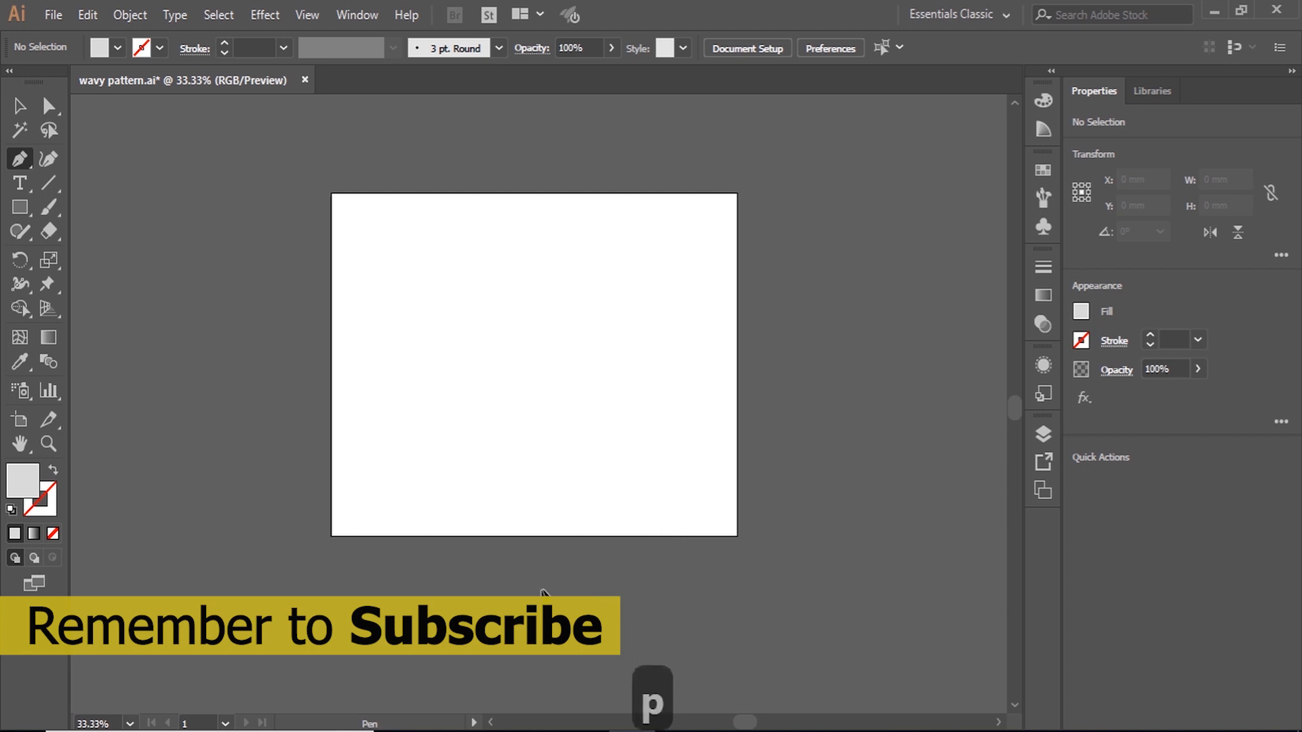
click(351, 231)
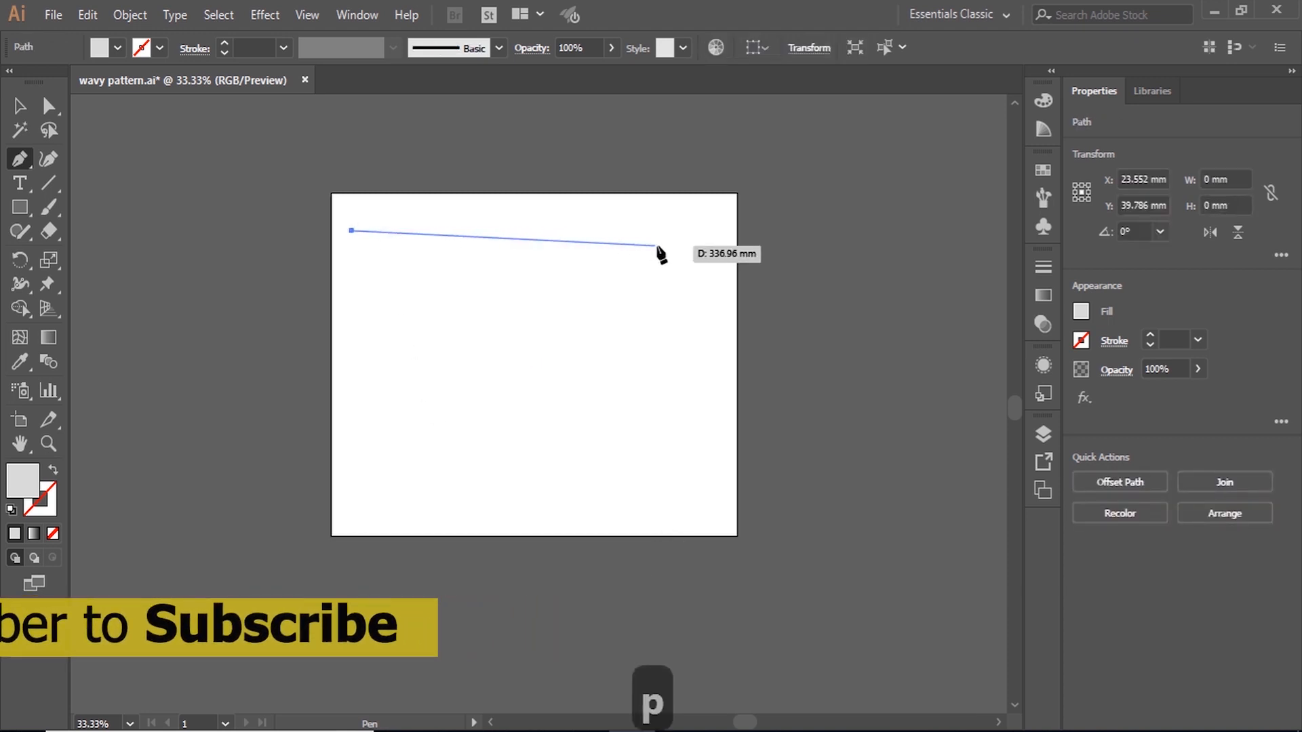
click(699, 242)
click(19, 106)
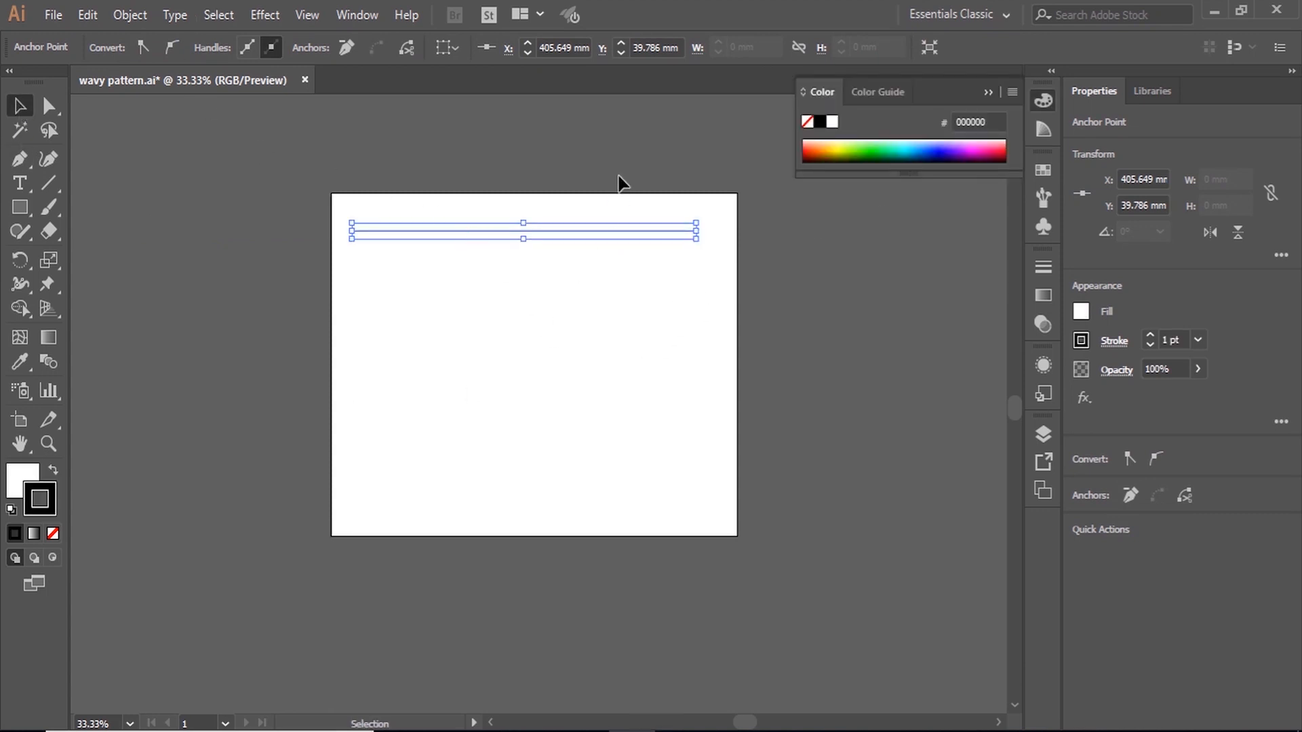
- Set the line's stroke weight to 17 pt and deselect it
drag(618, 181, 531, 308)
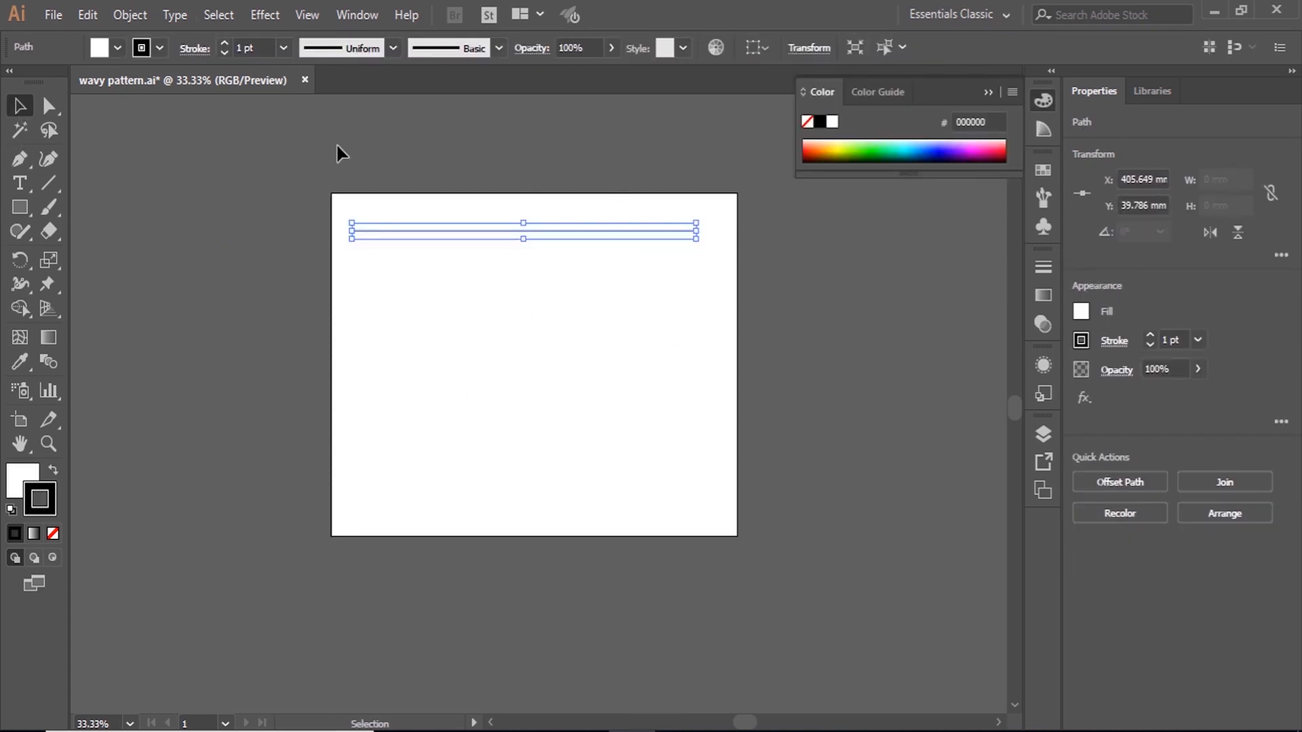
click(225, 45)
click(225, 45)
click(225, 45)
click(225, 45)
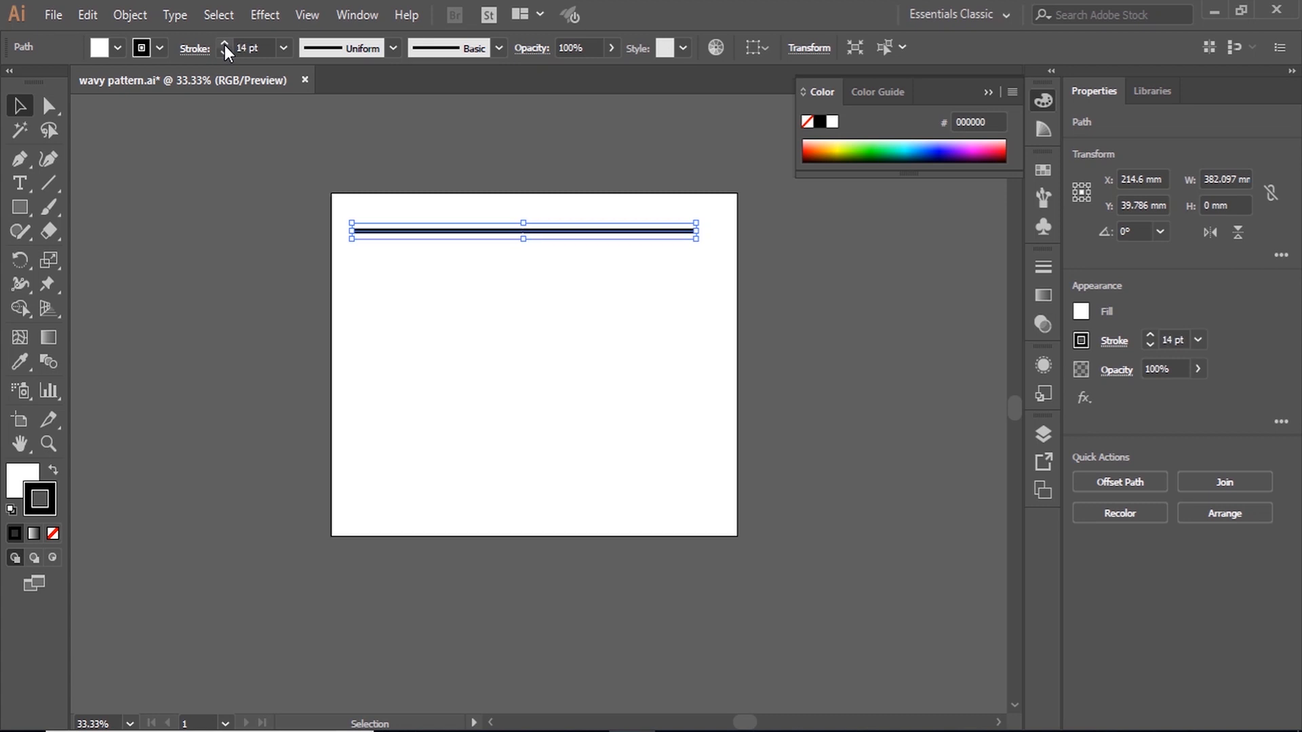
click(226, 45)
click(225, 45)
click(225, 45)
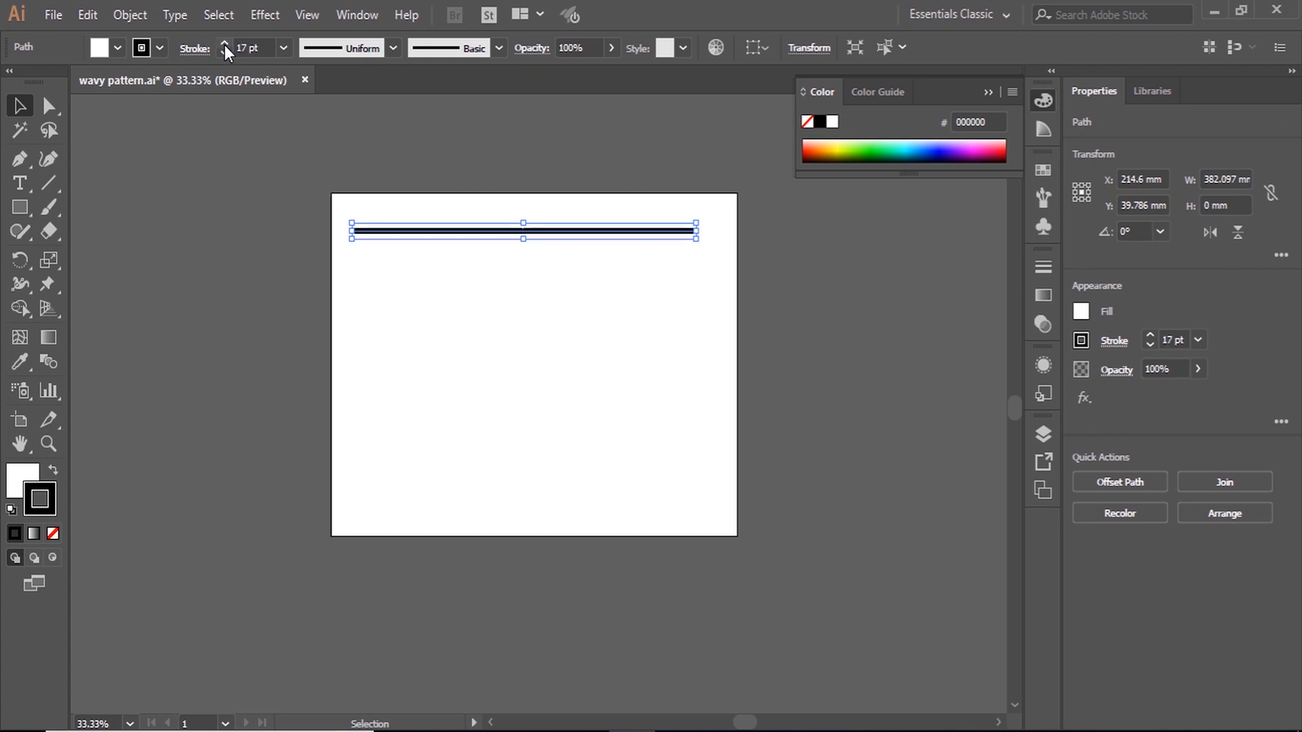
click(853, 382)
- Change the thick line's stroke color to magenta (#E900C5) and deselect it
scroll(640, 201, up, 1)
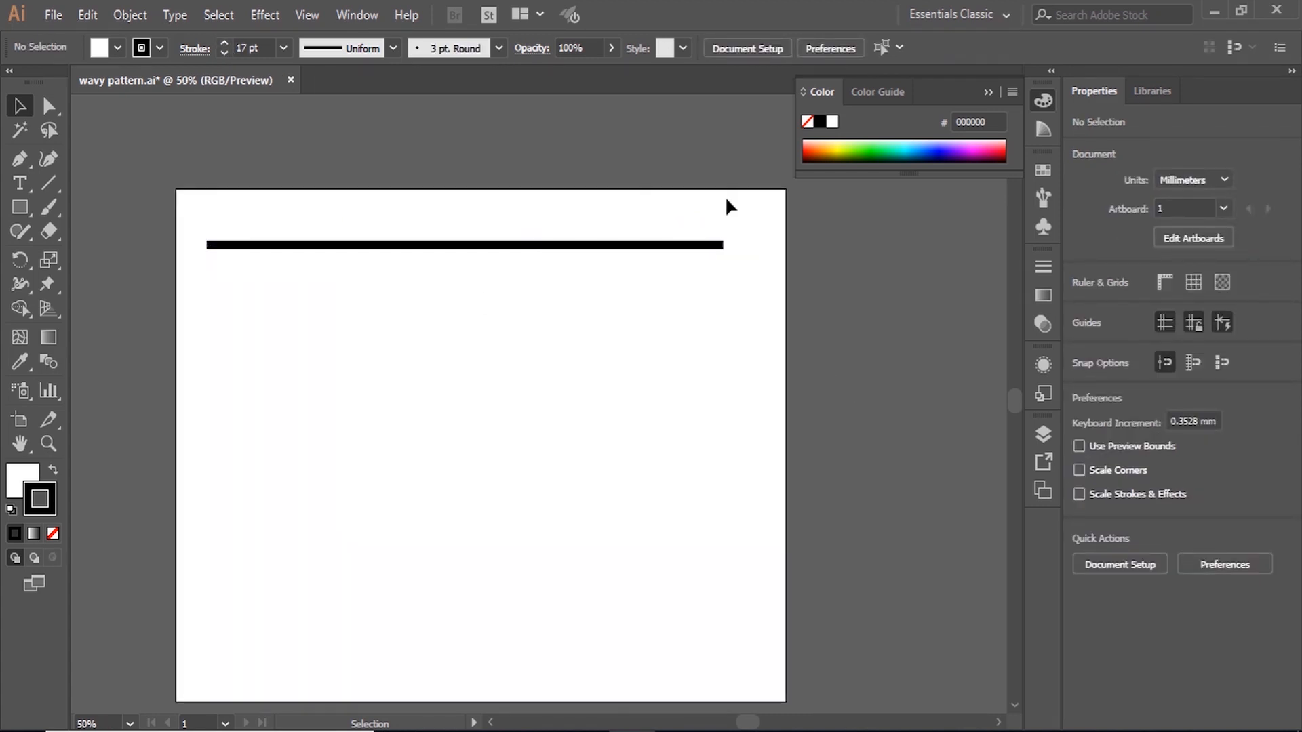
drag(725, 197, 711, 317)
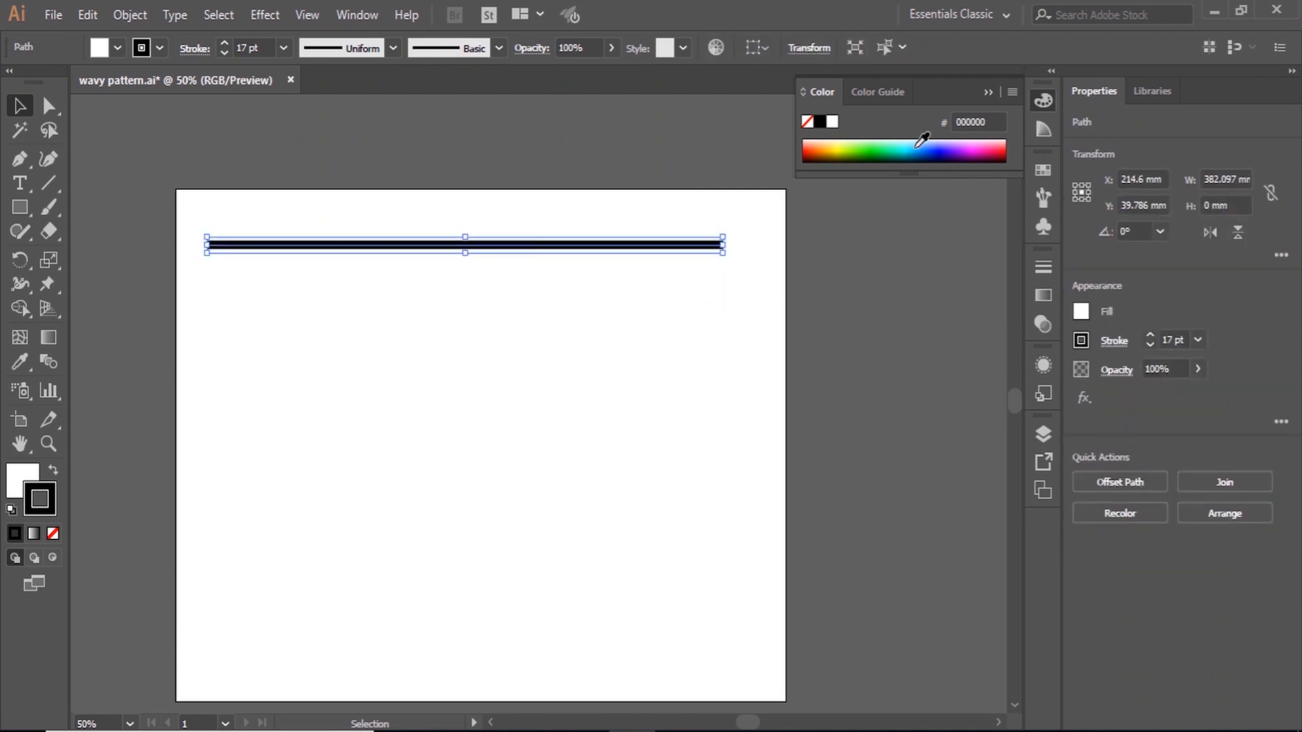
click(981, 145)
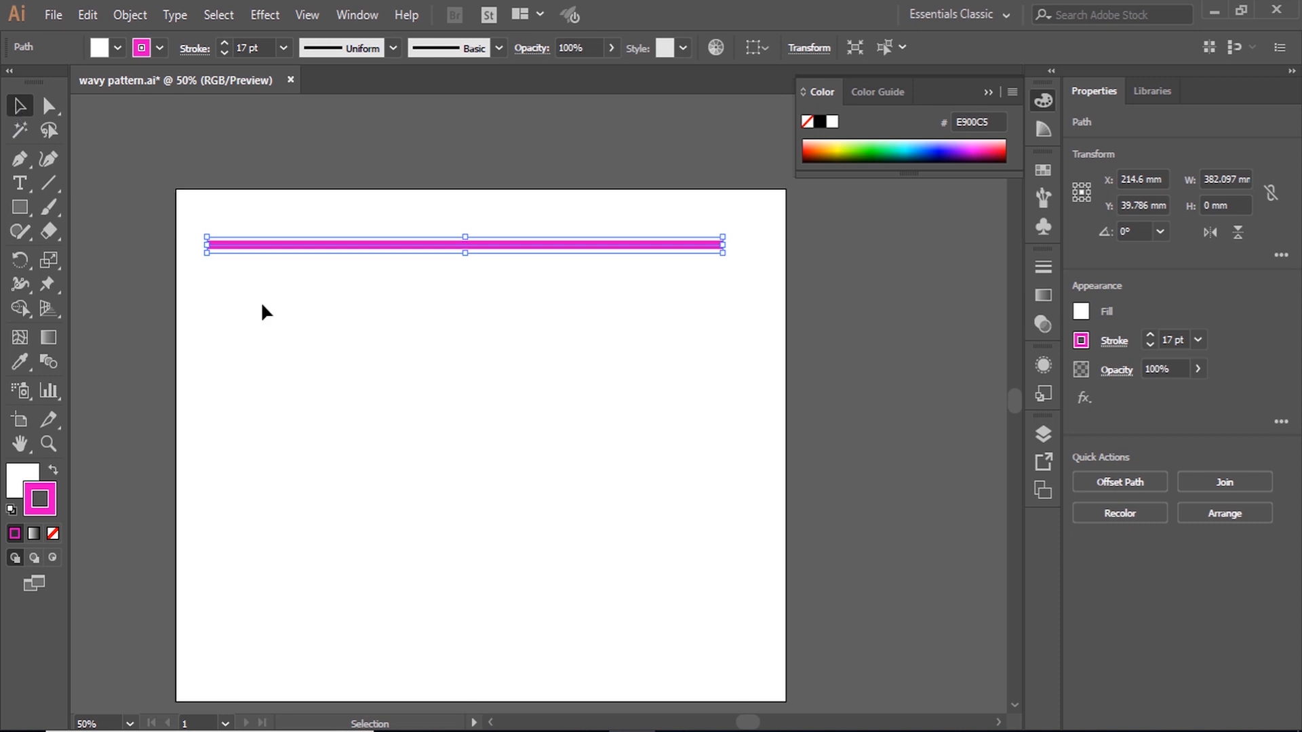
click(837, 313)
- Duplicate the magenta line straight down, about 24 mm below the original
scroll(838, 320, down, 1)
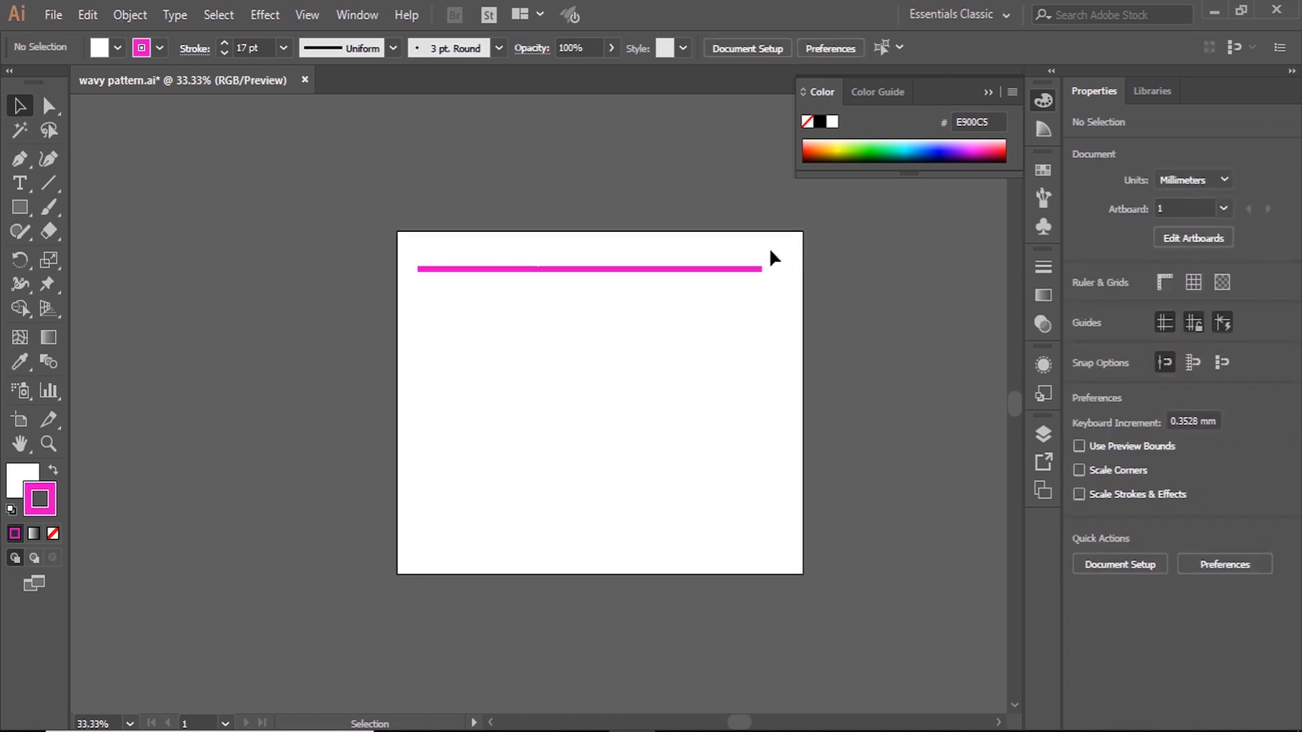
drag(780, 246, 731, 323)
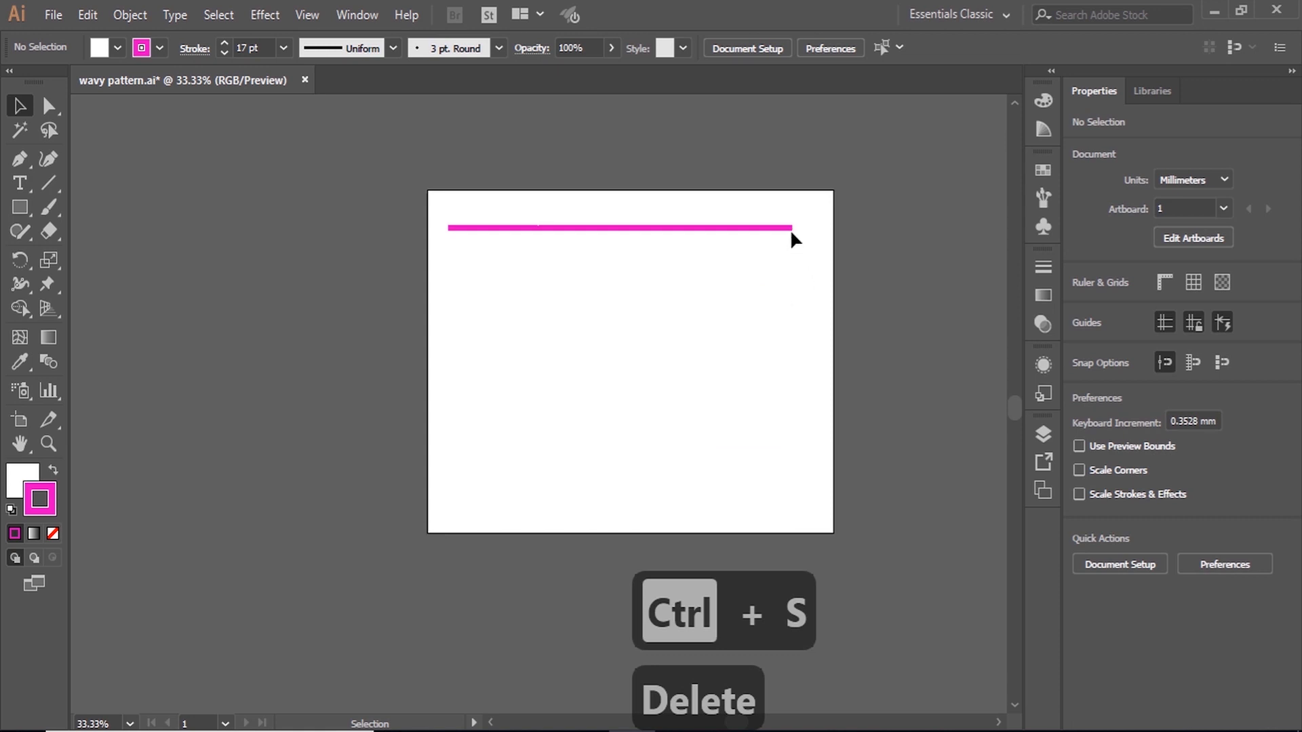
scroll(763, 241, up, 1)
drag(797, 196, 756, 303)
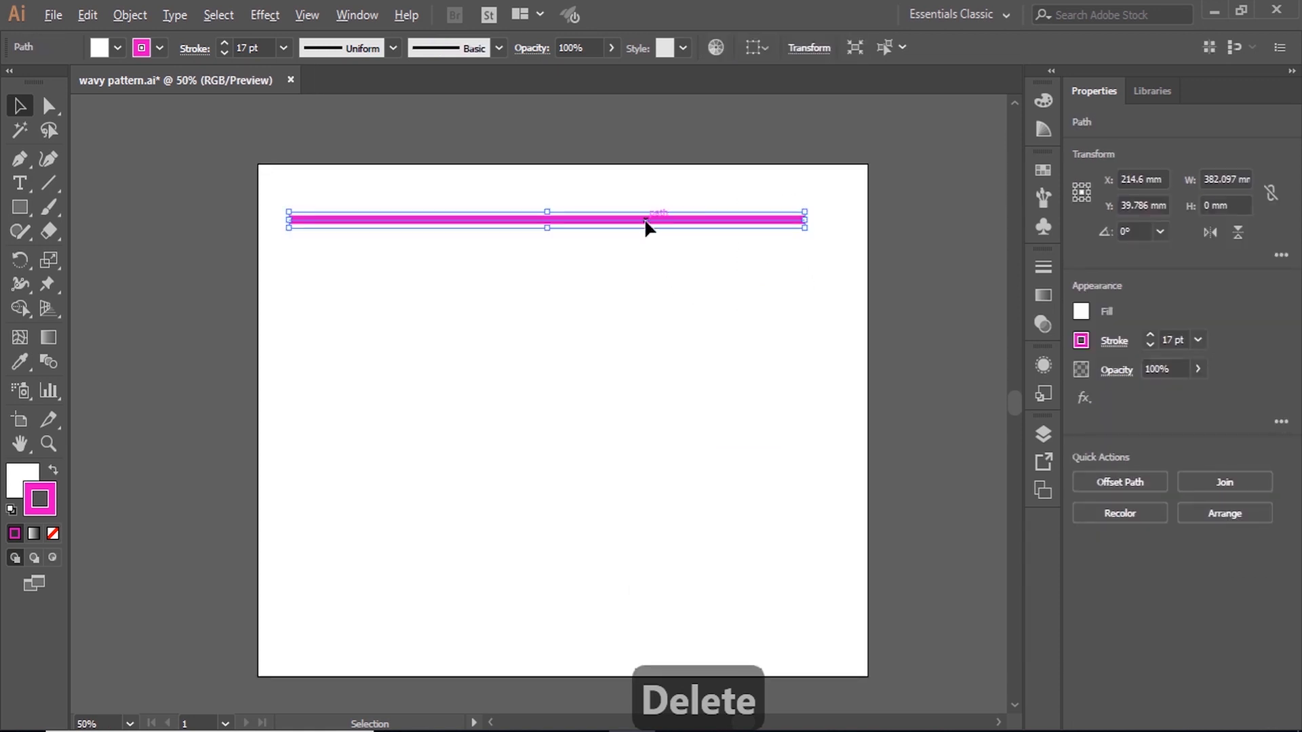
drag(644, 219, 646, 255)
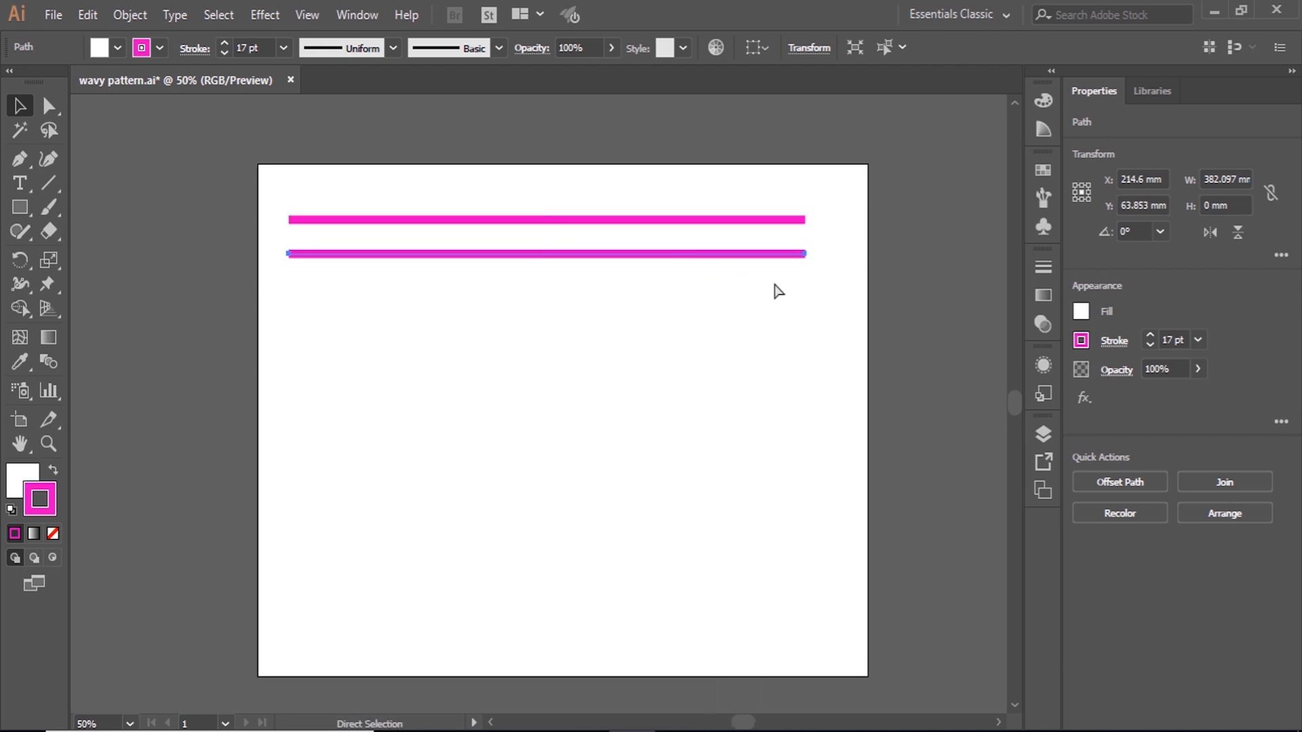
- Repeat the last duplication down the artboard until there are 13 evenly spaced magenta lines
key(ctrl+d)
key(ctrl+d)
key(ctrl+d)
key(ctrl+d)
key(ctrl+d)
key(ctrl+d)
key(ctrl+d)
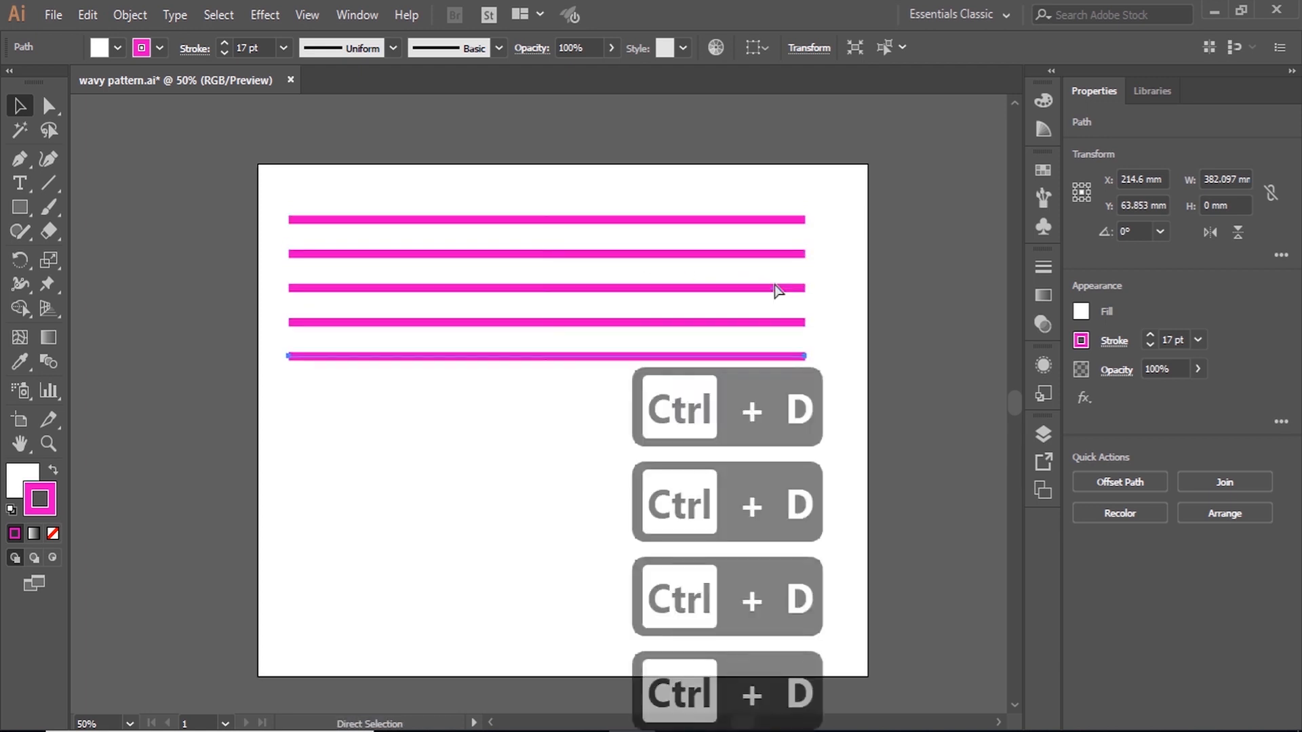
key(ctrl+d)
key(ctrl+d)
key(ctrl+d)
key(ctrl+d)
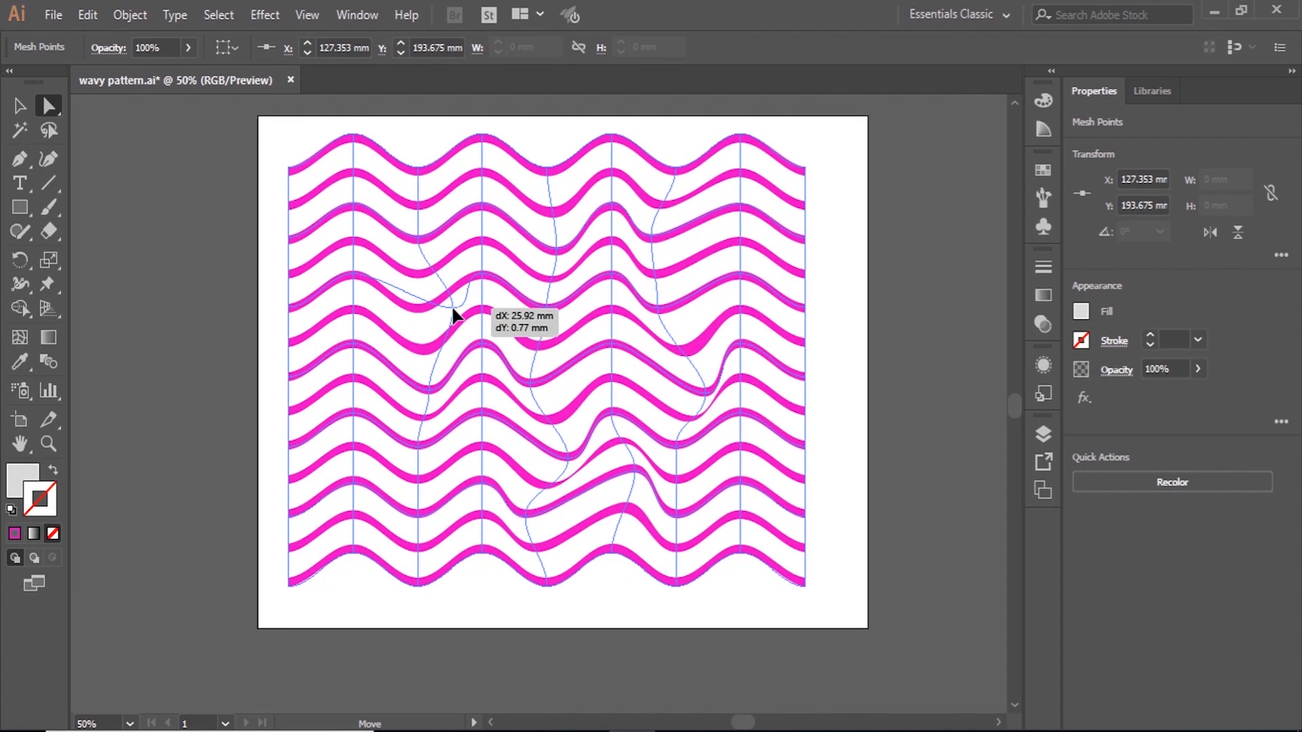
- Move the inner mesh point of the third column, level with the fifth wave, about 26 mm right and deselect the mesh
drag(456, 306, 453, 308)
click(943, 431)
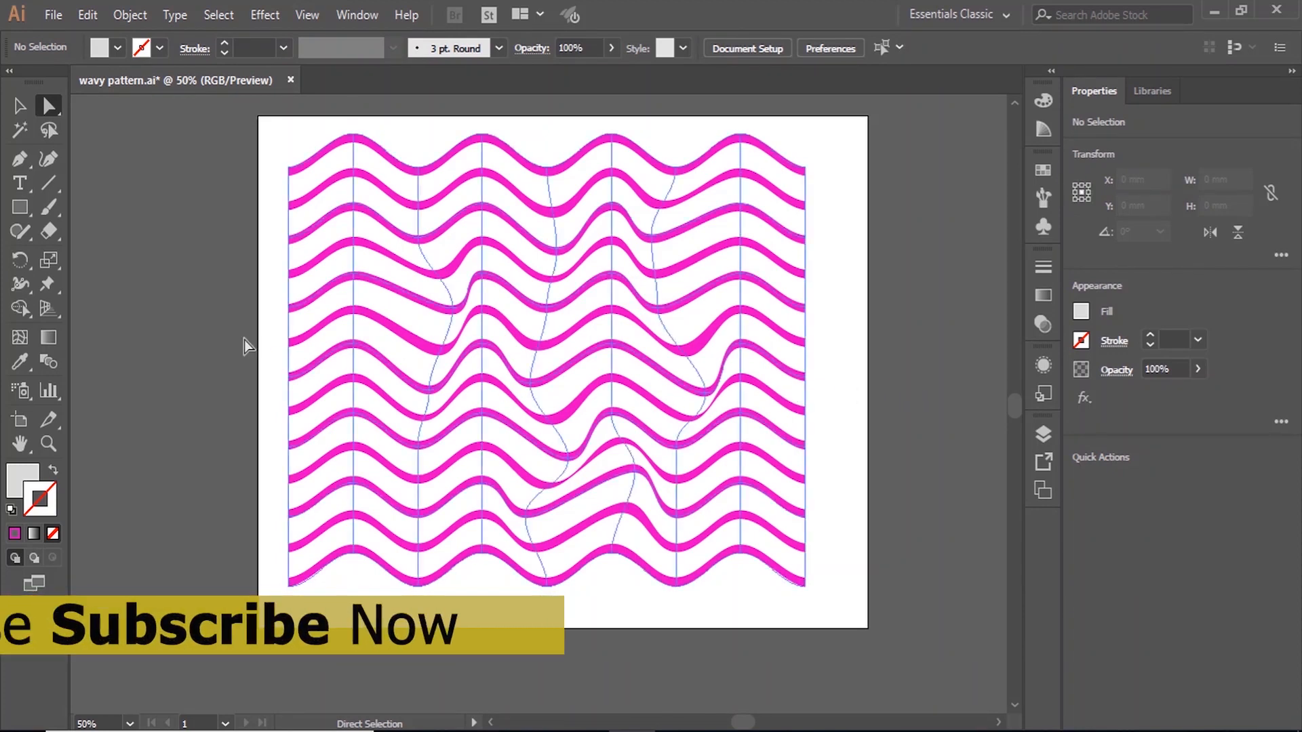
- Add the point text "VB" on the empty canvas beside the artboard
click(27, 185)
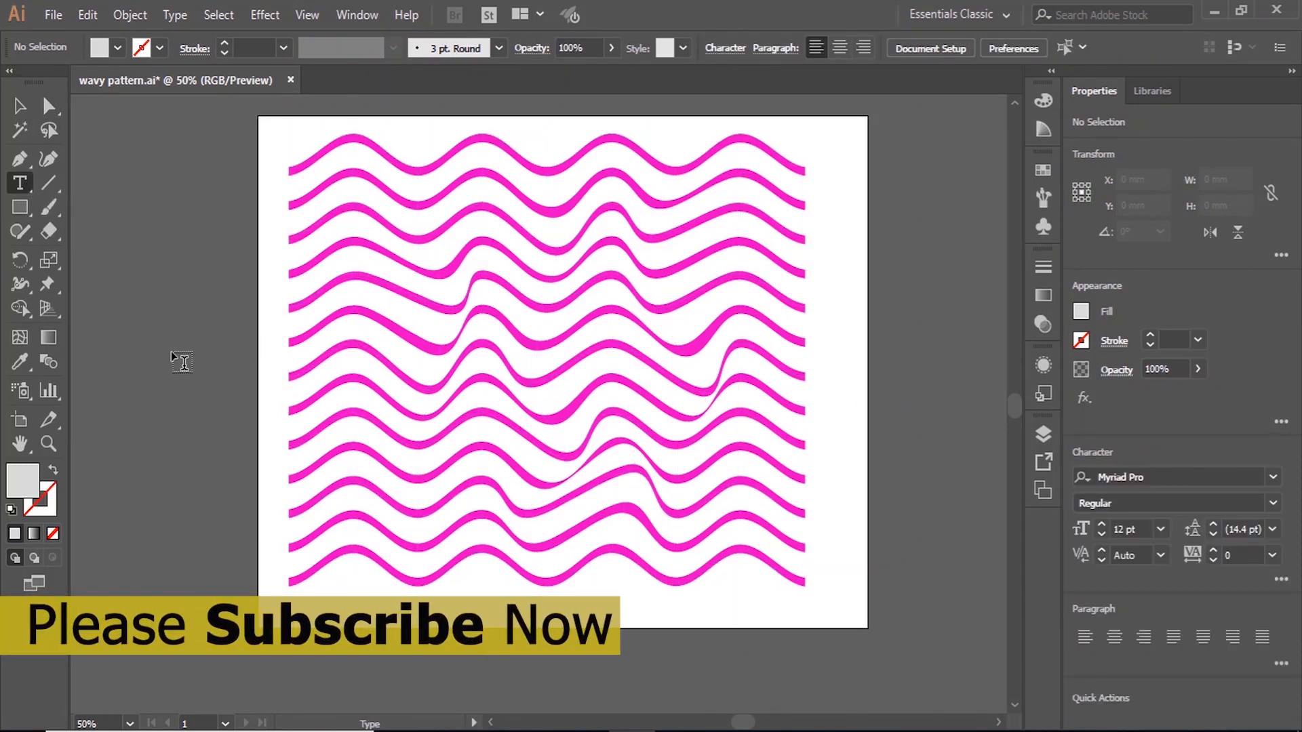
click(163, 326)
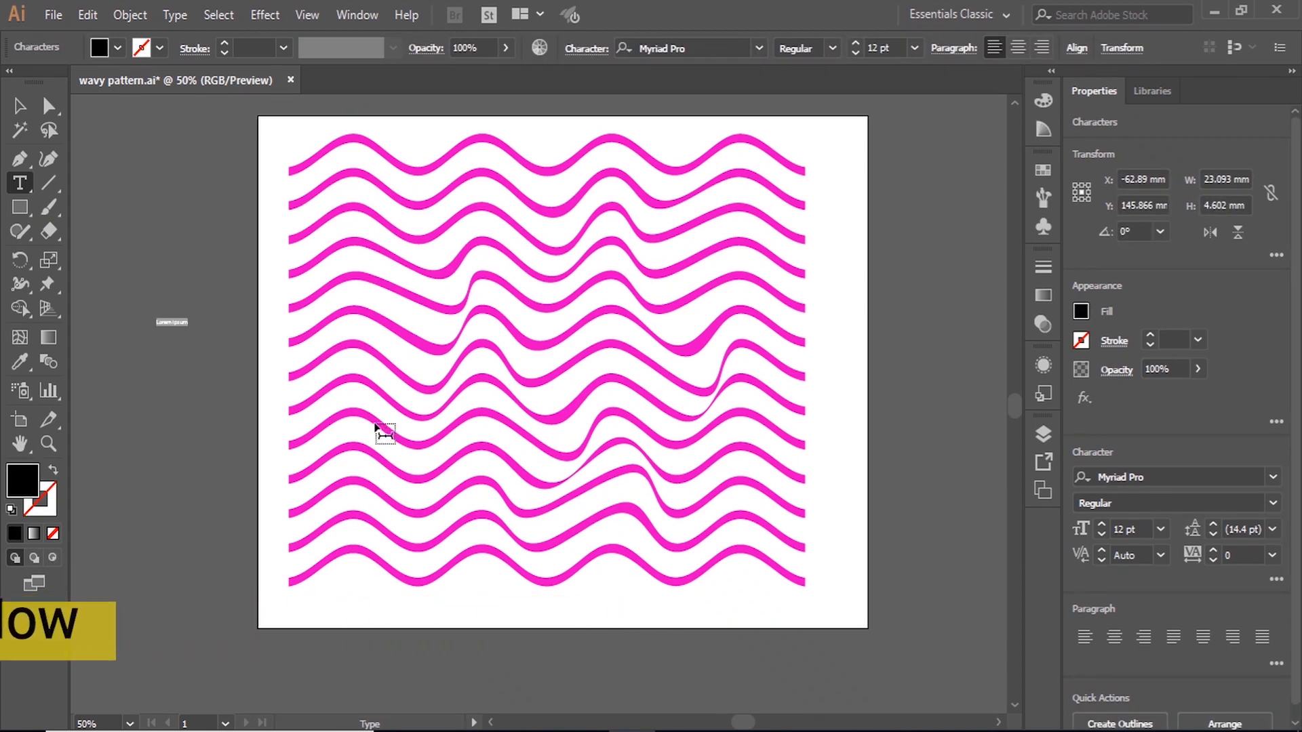
text(VB)
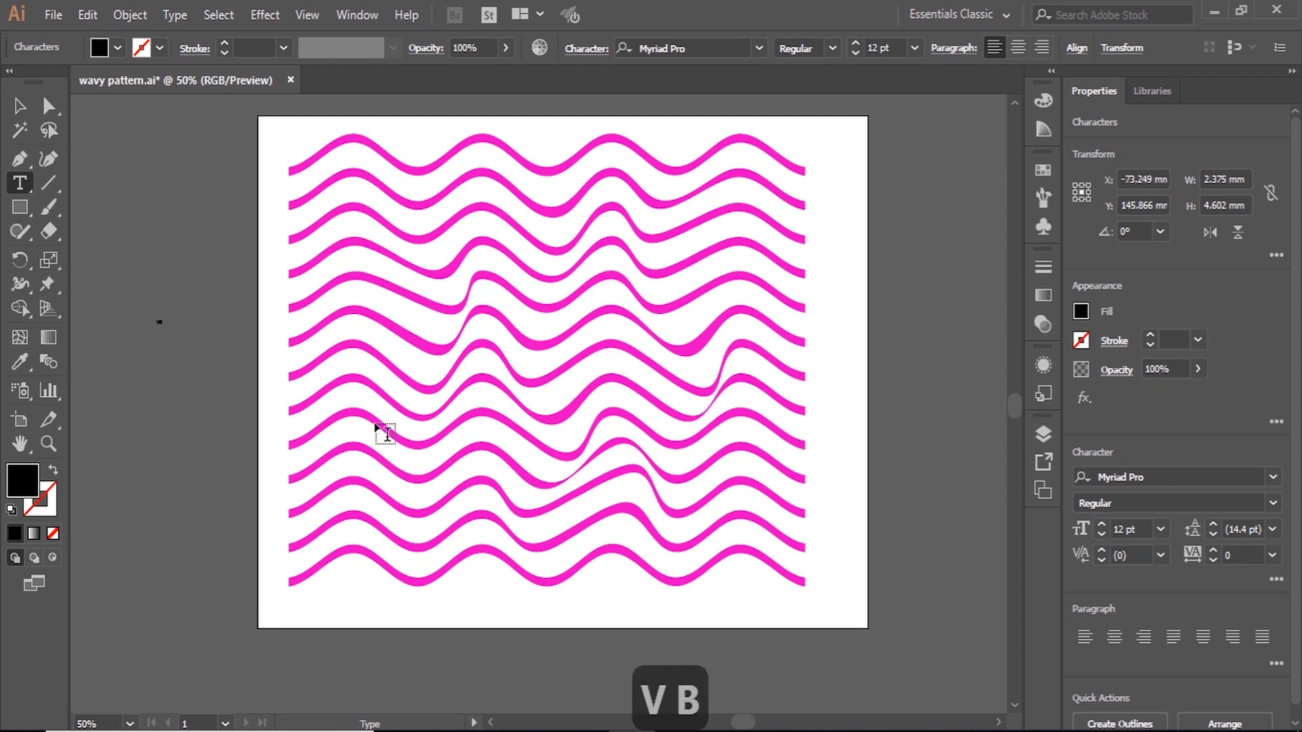
key(Escape)
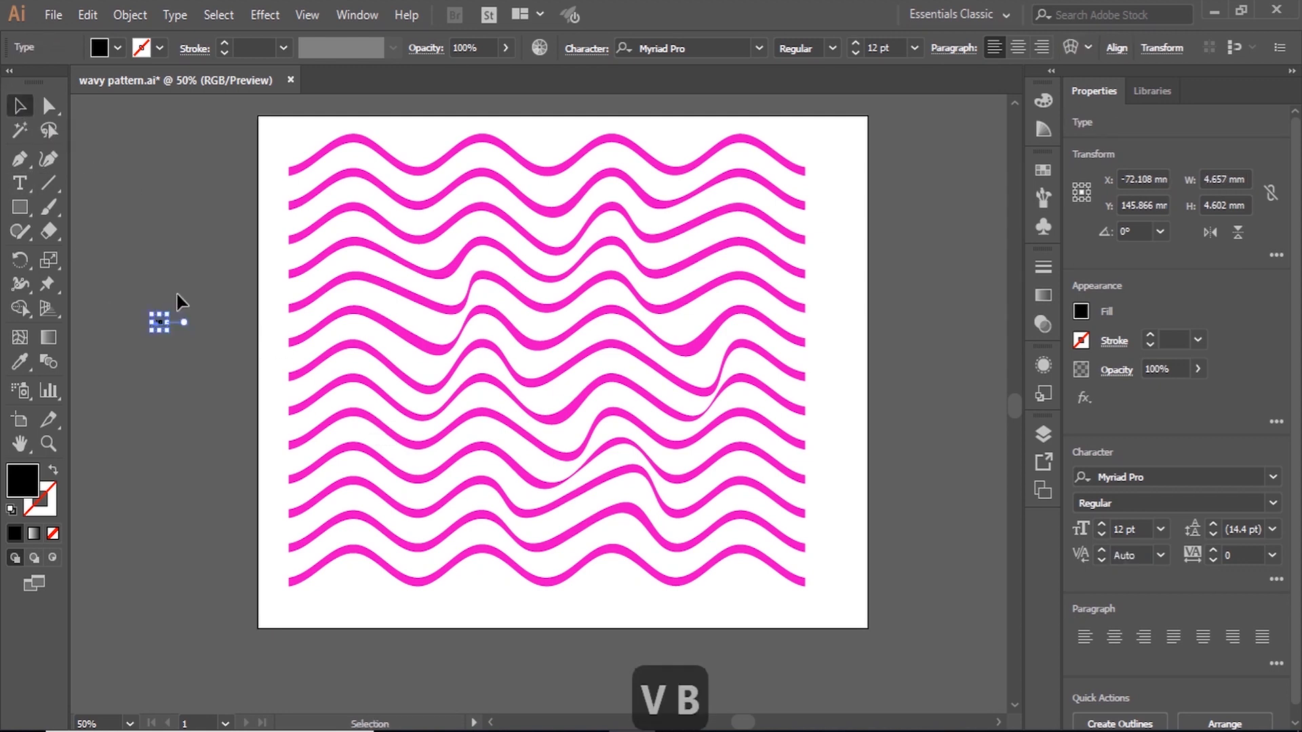
- Enlarge the "VB" text to about 781.5 pt and place it over the middle of the wavy pattern
drag(168, 329, 452, 512)
drag(184, 330, 551, 336)
shift+click(619, 407)
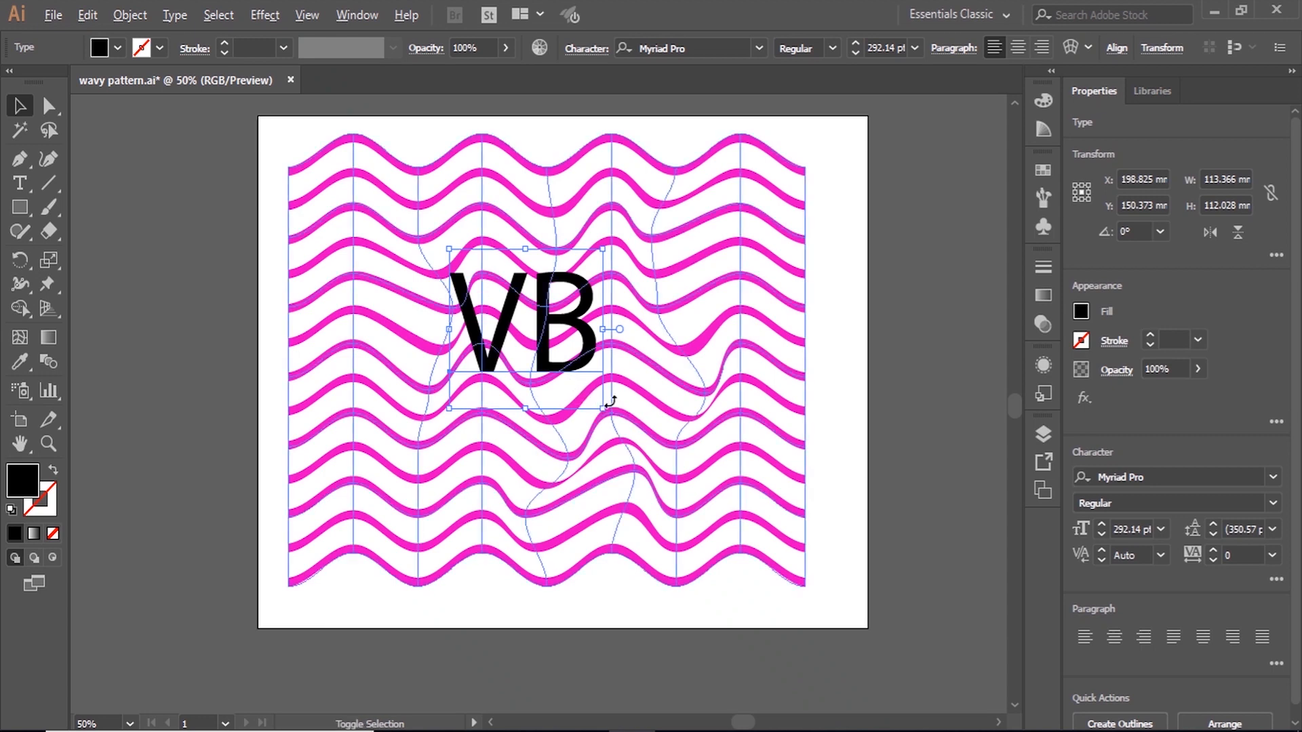
drag(601, 411, 688, 466)
drag(619, 305, 643, 348)
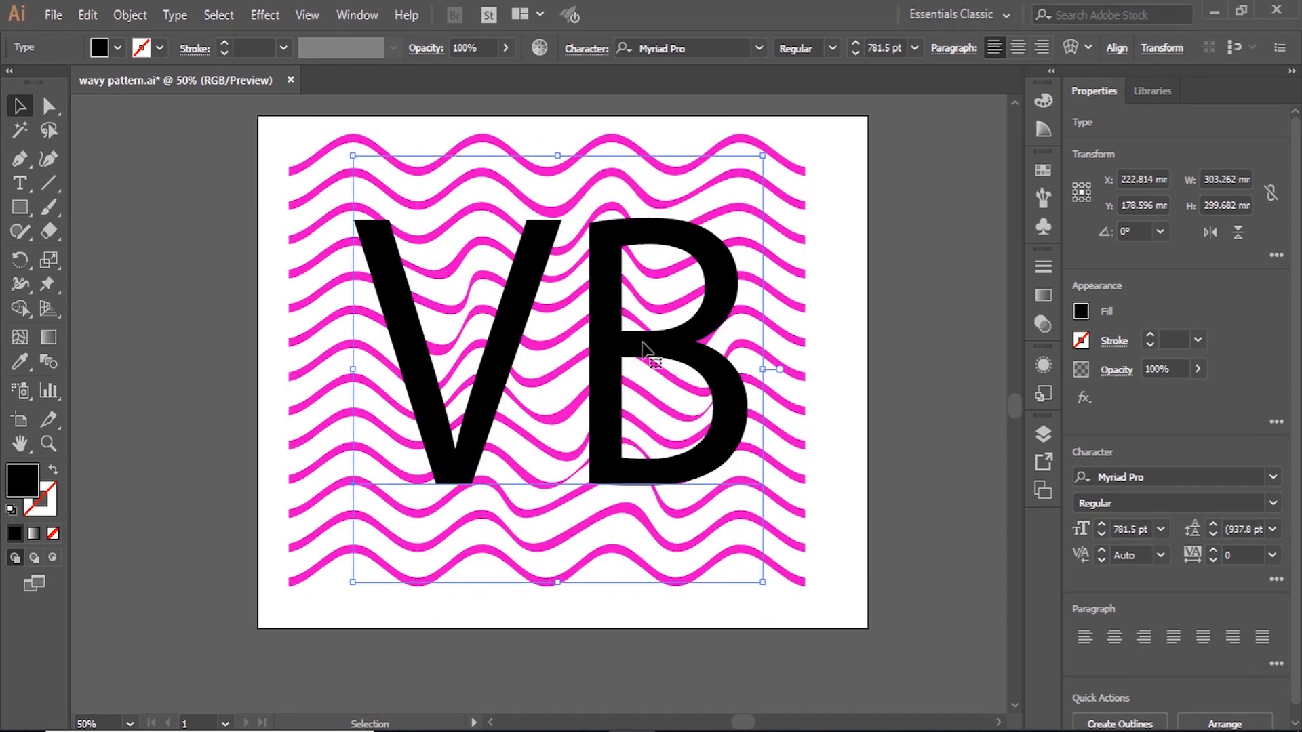
- Enlarge the "VB" text further to about 1022.5 pt, recentre it over the waves and deselect it
key(ctrl+minus)
key(ctrl+minus)
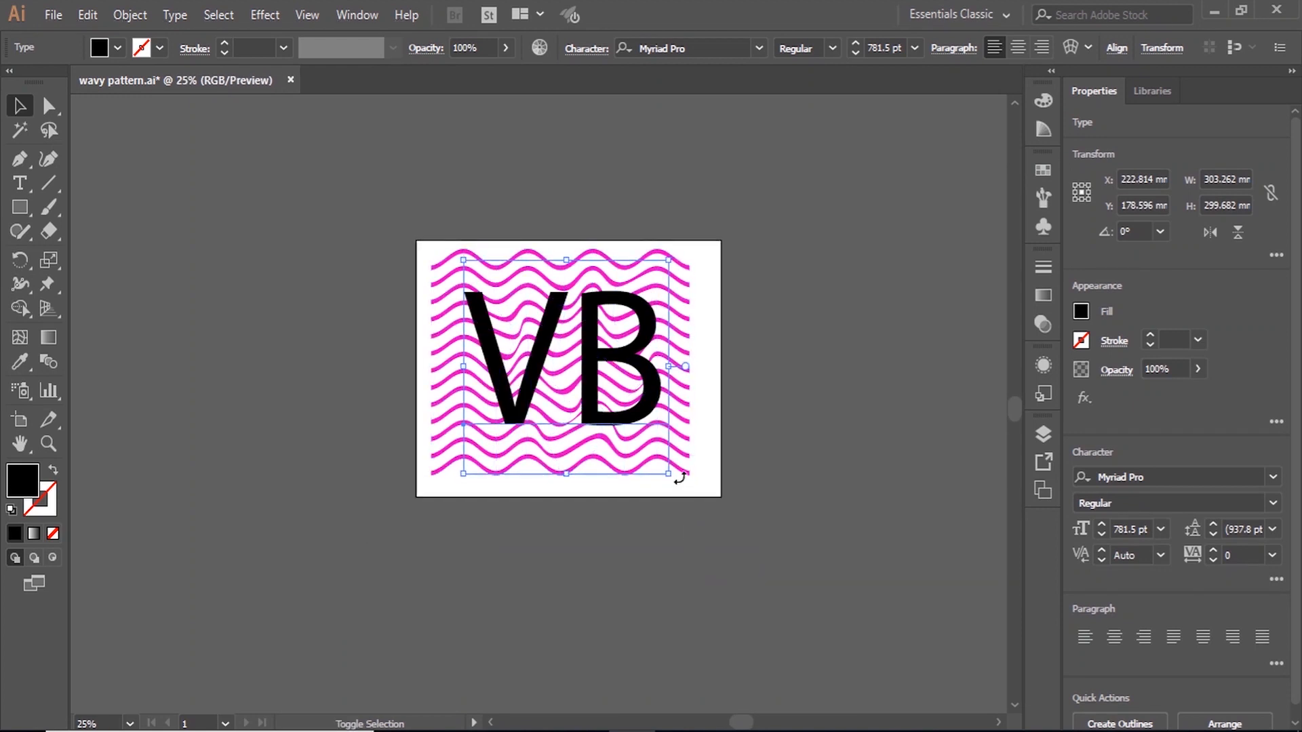
drag(669, 473, 734, 539)
drag(642, 391, 613, 359)
double_click(613, 359)
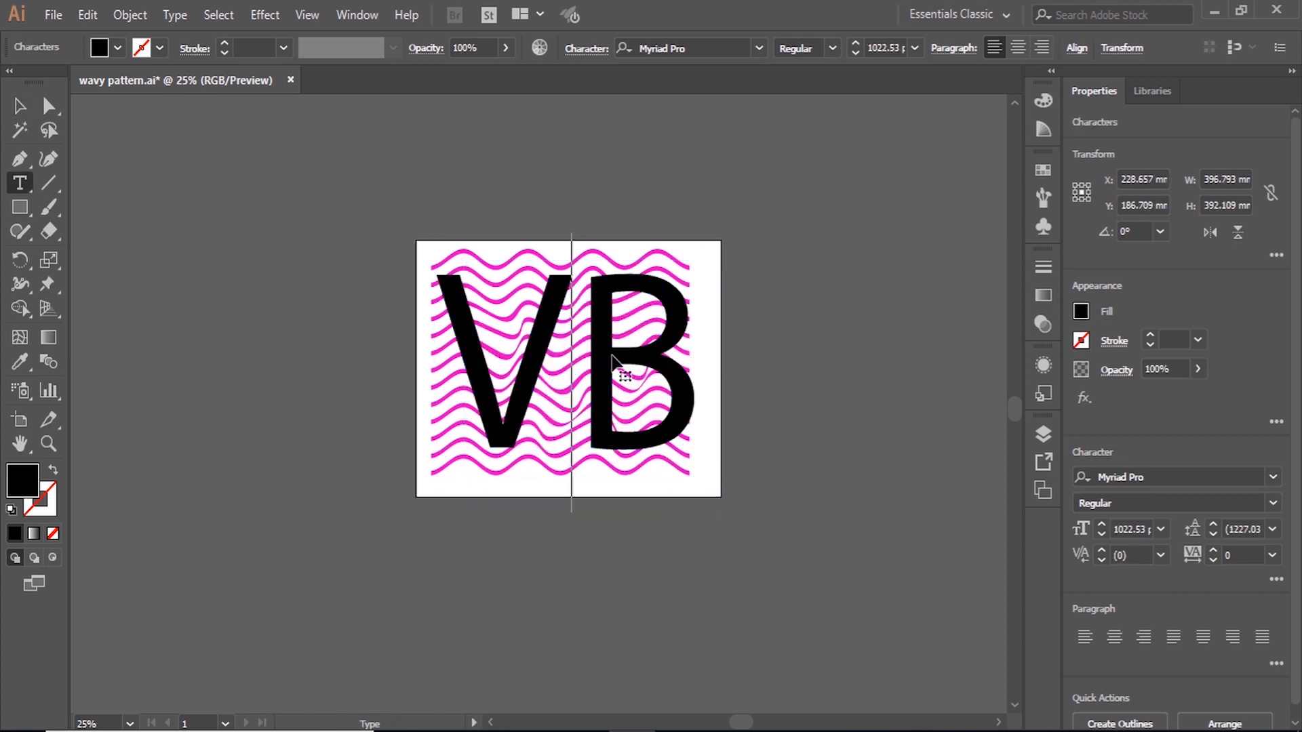
click(764, 368)
scroll(739, 358, up, 1)
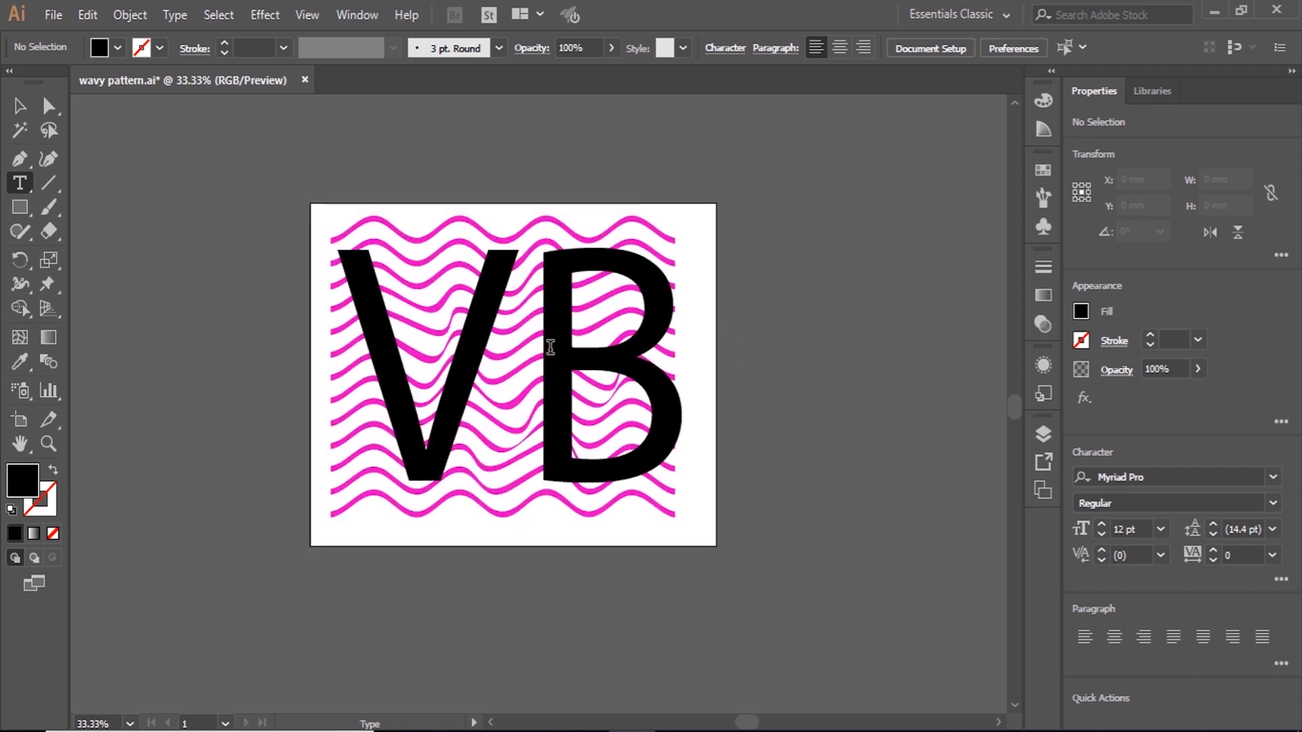
- Scale the "VB" text down to about 967 pt so its frame ends at the right edge of the wavy lines
click(16, 108)
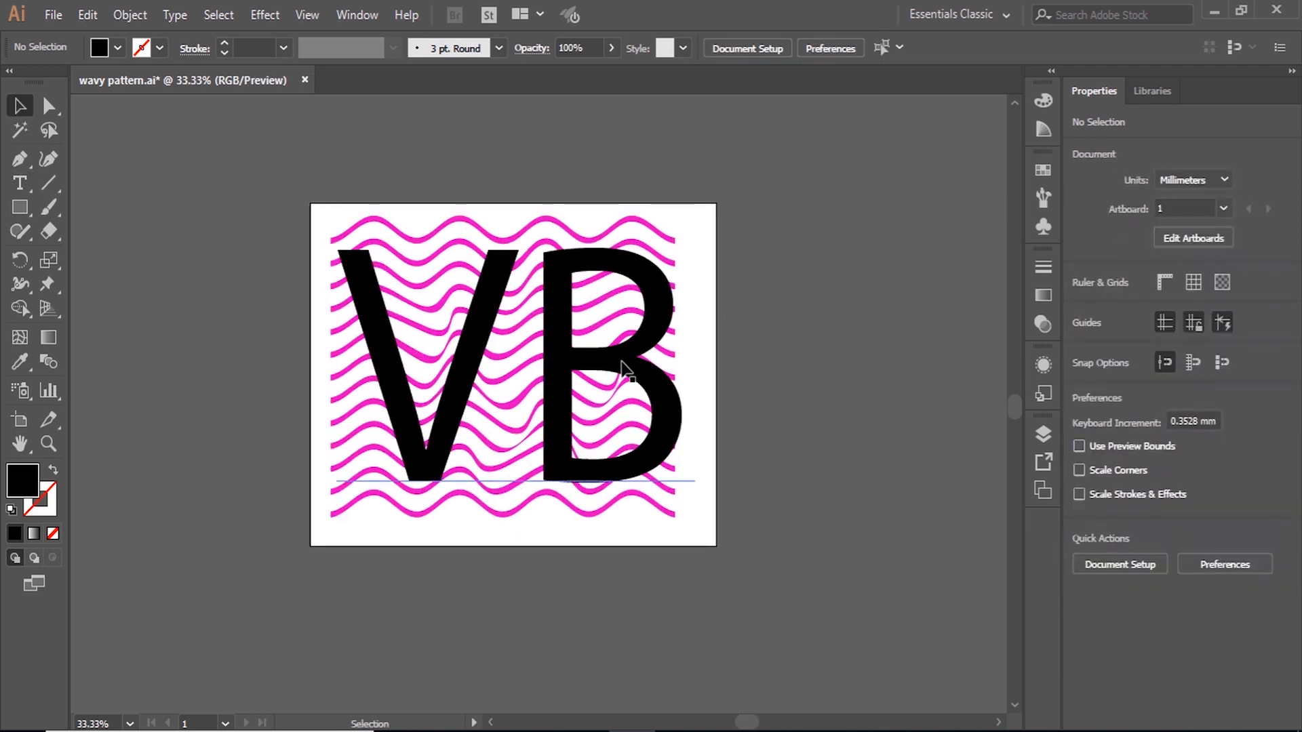
click(682, 482)
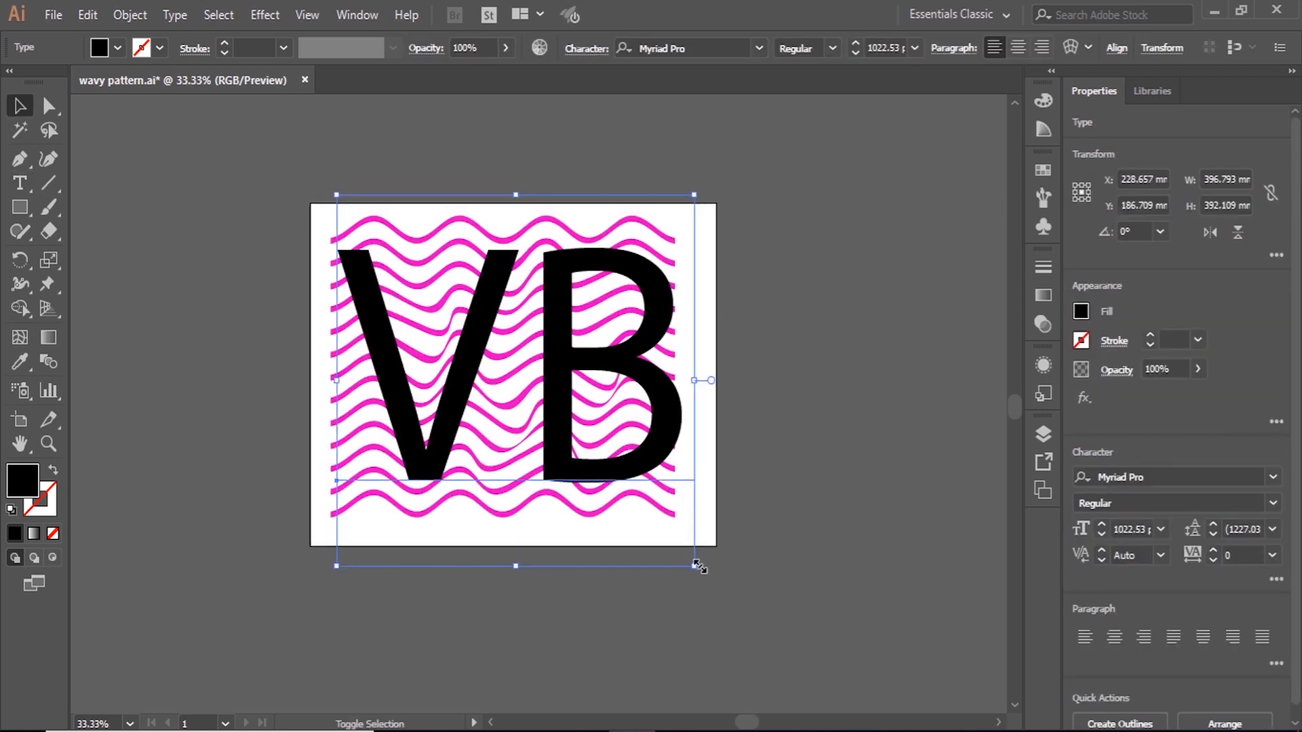
drag(695, 565, 675, 545)
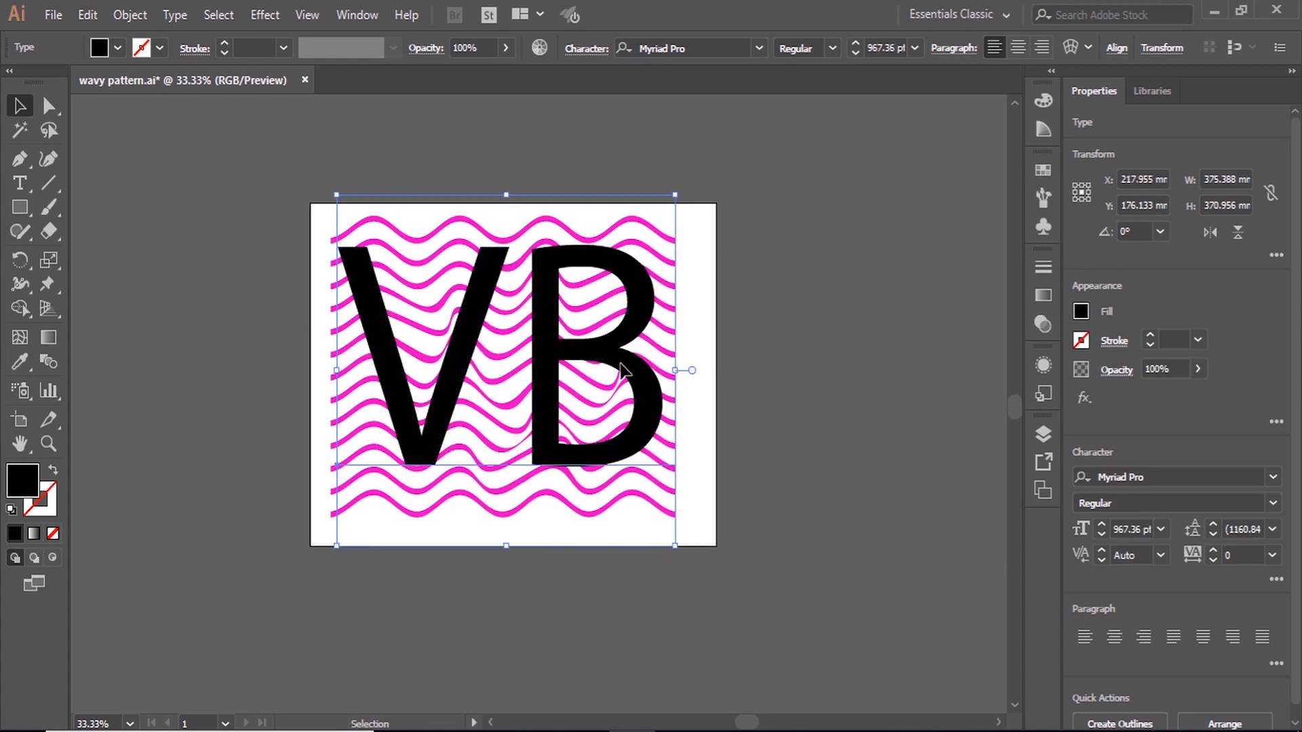
- Move the "VB" text slightly down and to the right so it sits centred over the wavy lines, and deselect it
drag(617, 360, 625, 372)
click(851, 362)
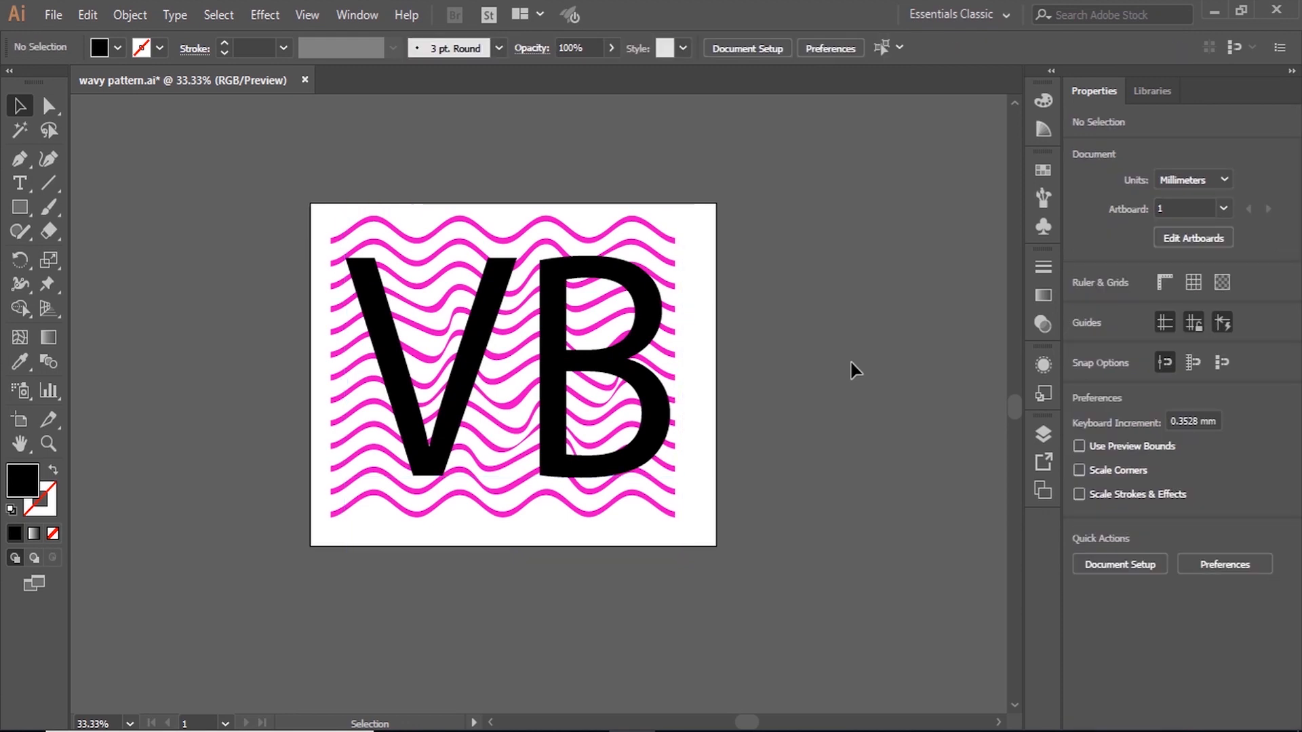
- Make a clipping mask from the "VB" text and the magenta wavy pattern together, and deselect the result
drag(792, 195, 253, 619)
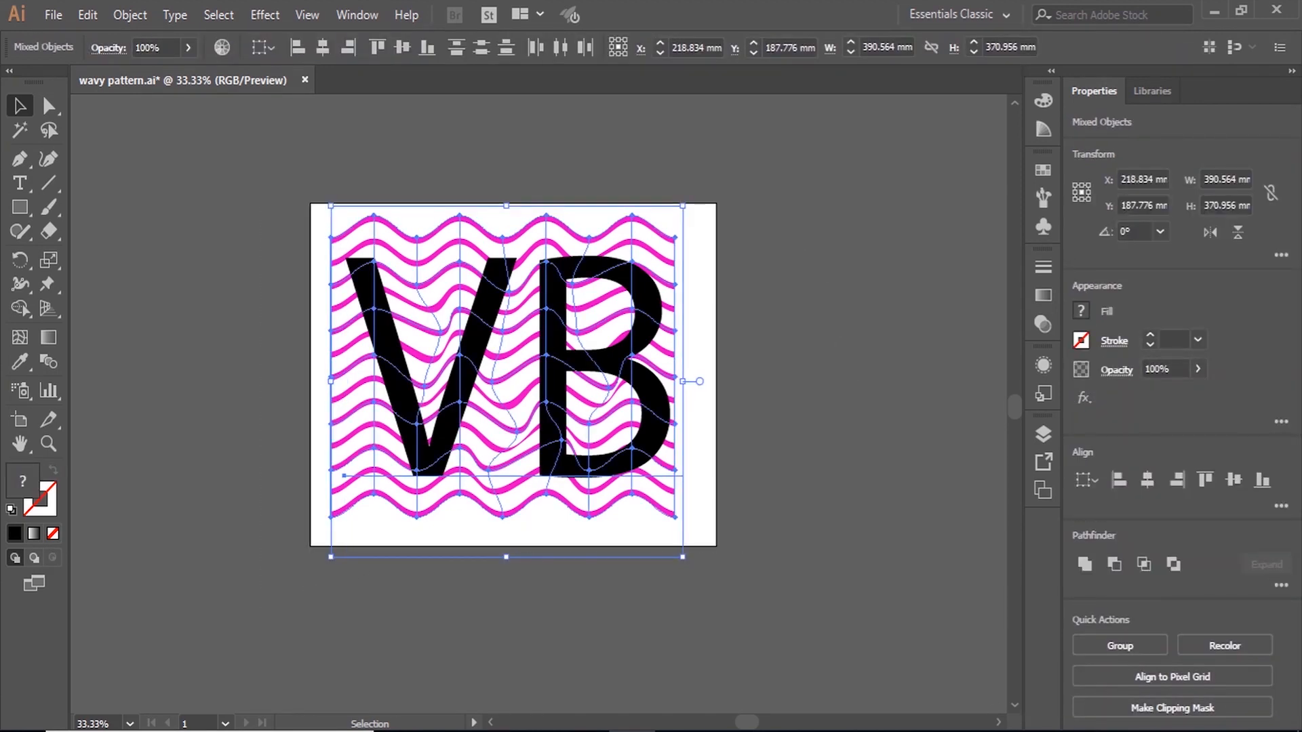
click(650, 392)
right_click(649, 392)
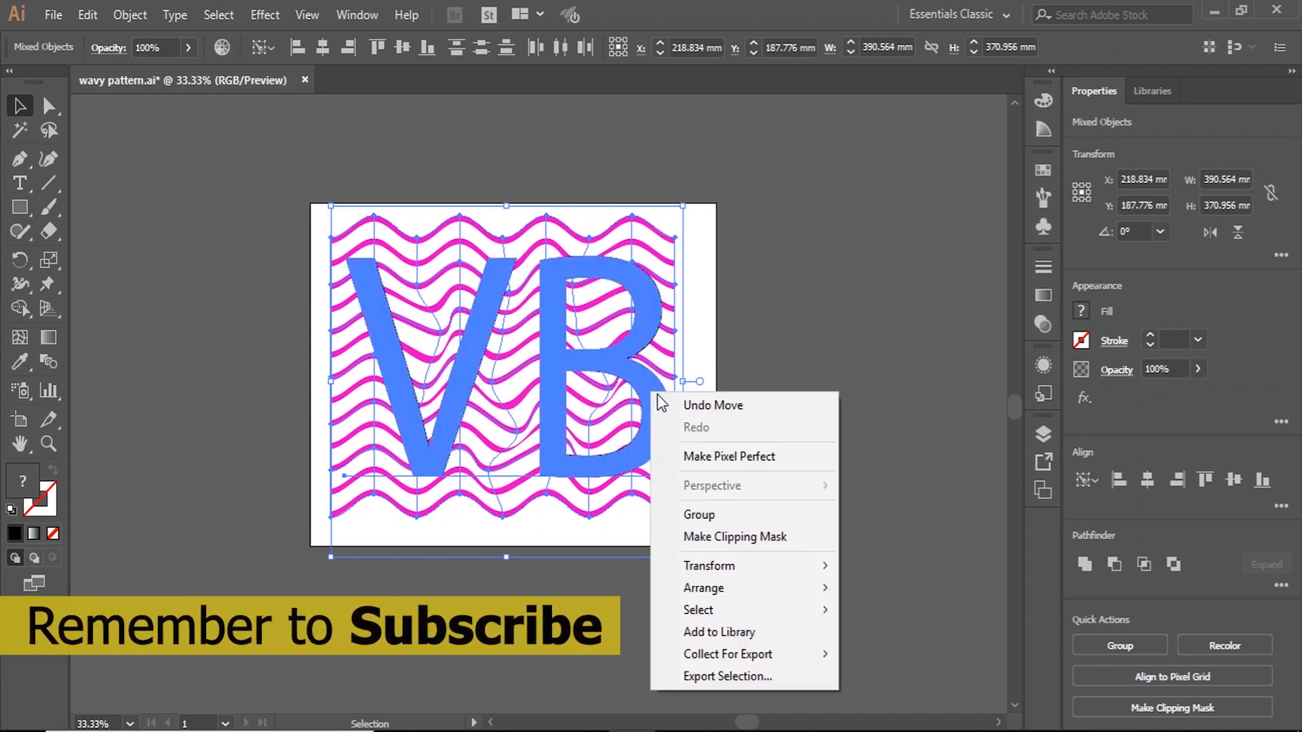
click(712, 543)
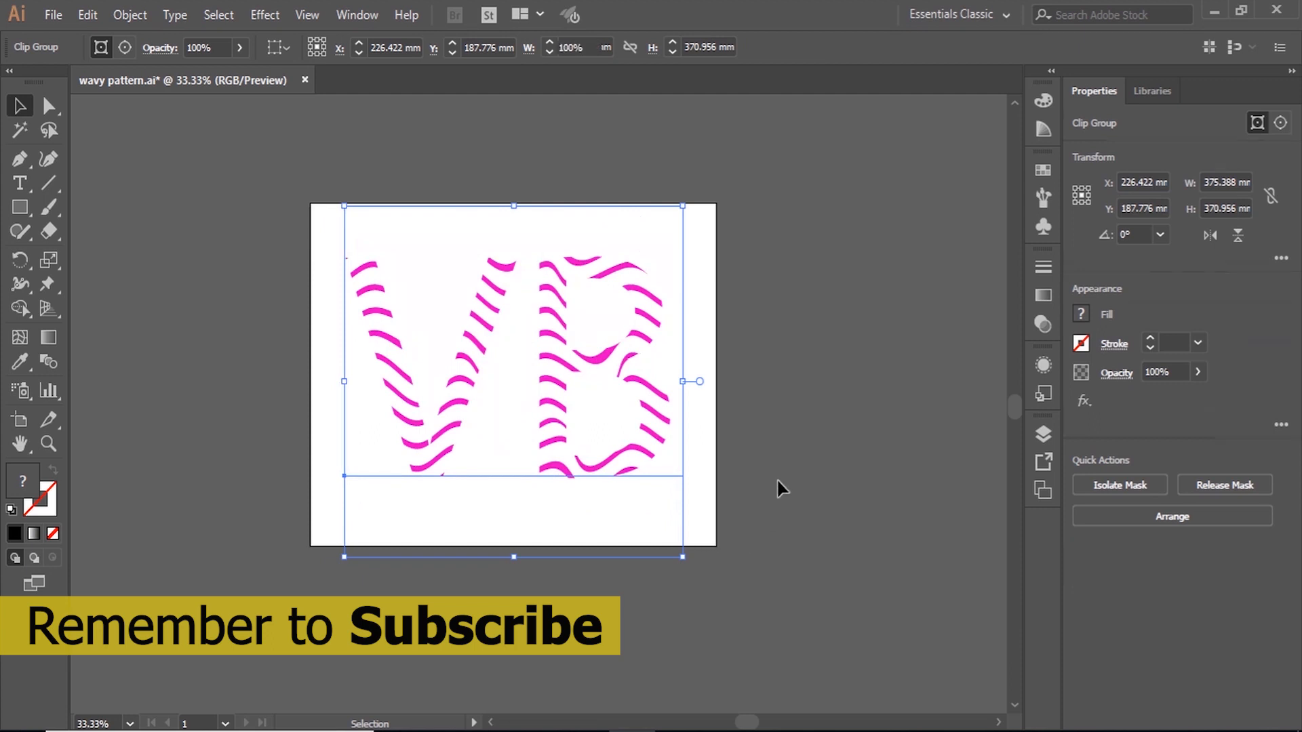
click(831, 459)
scroll(831, 458, down, 1)
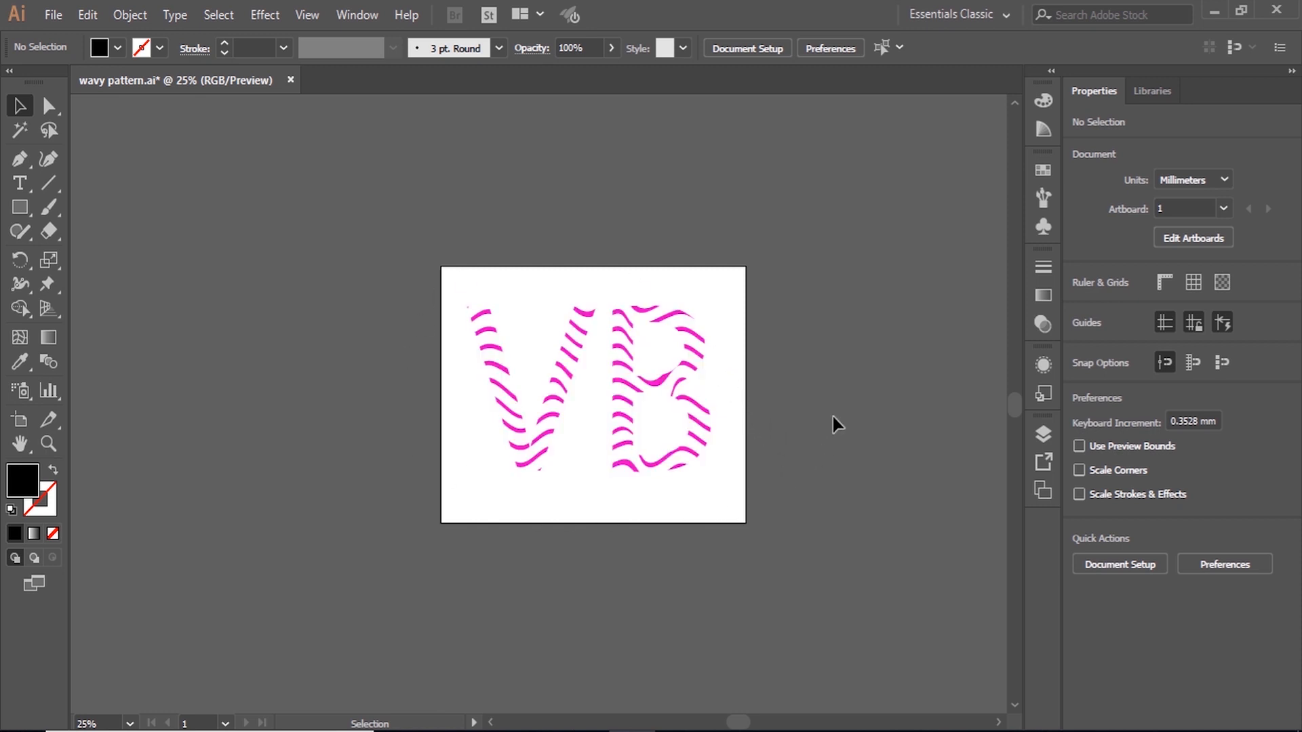
scroll(835, 423, up, 1)
scroll(835, 424, up, 1)
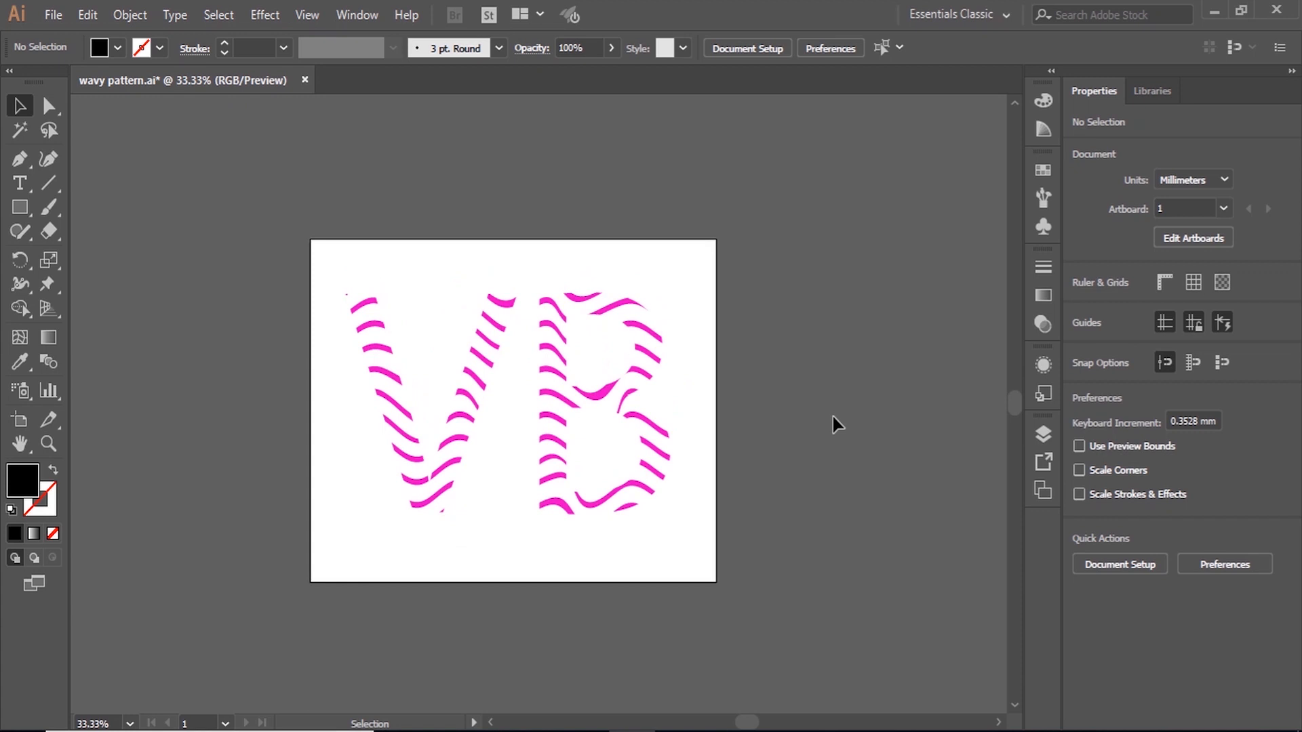